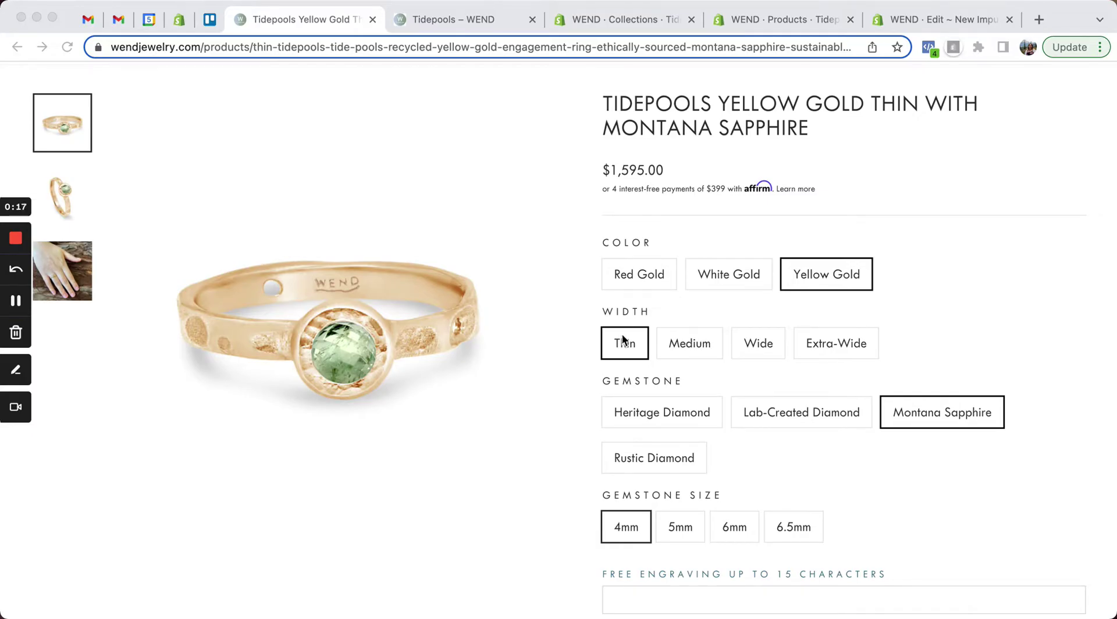
Review the Yellow Gold Thin ring page, then switch to its Red Gold colour swatch.
scroll(623, 340, down, 3)
scroll(621, 333, up, 2)
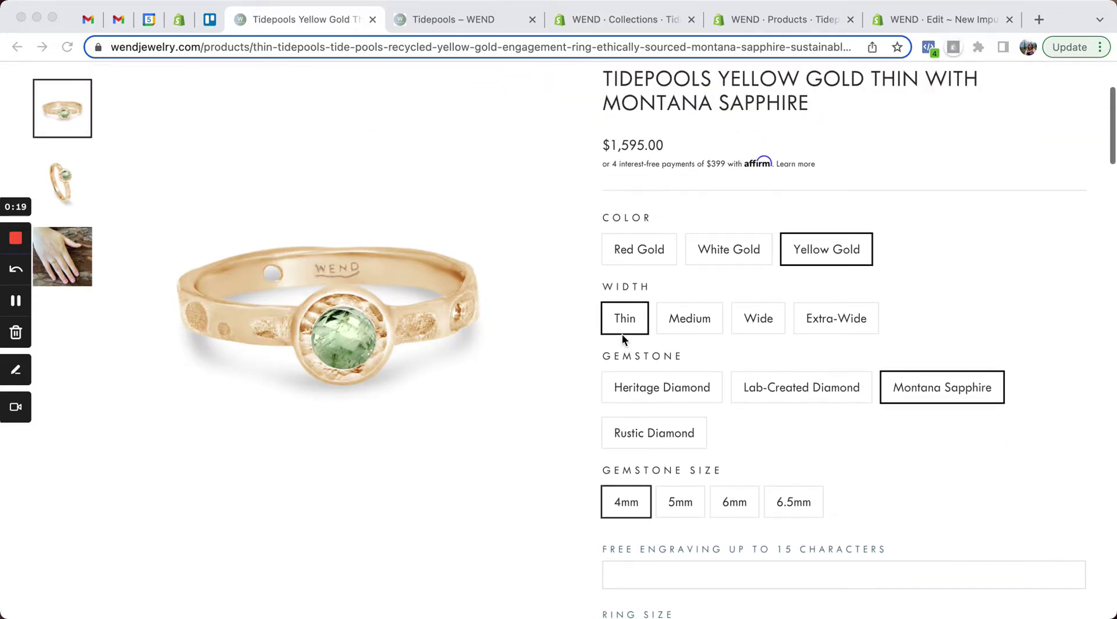
scroll(622, 334, up, 3)
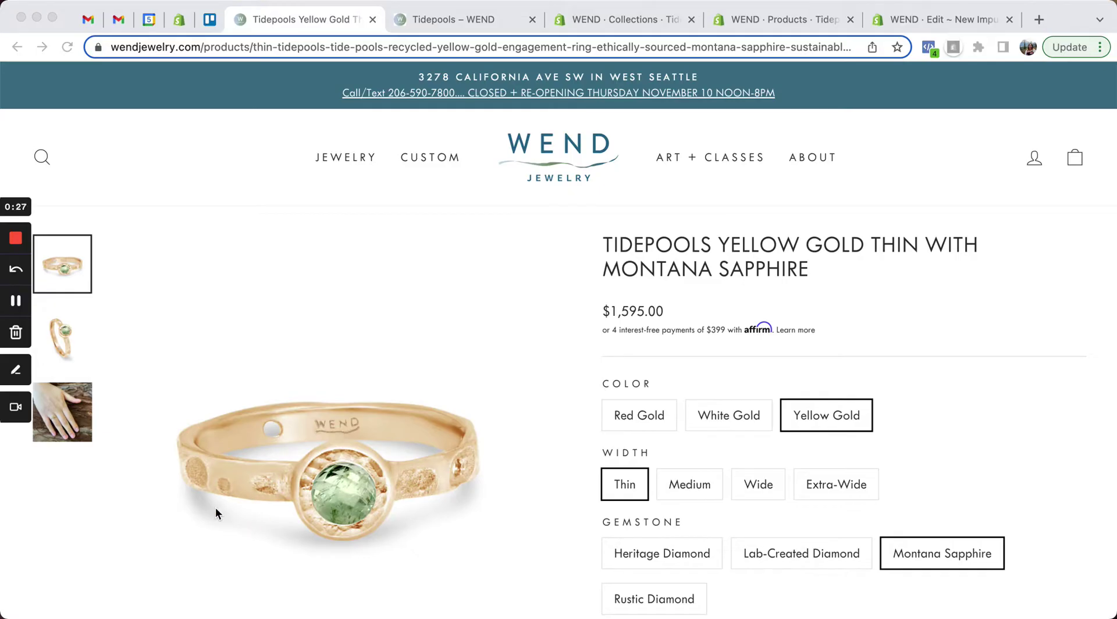
scroll(342, 403, down, 2)
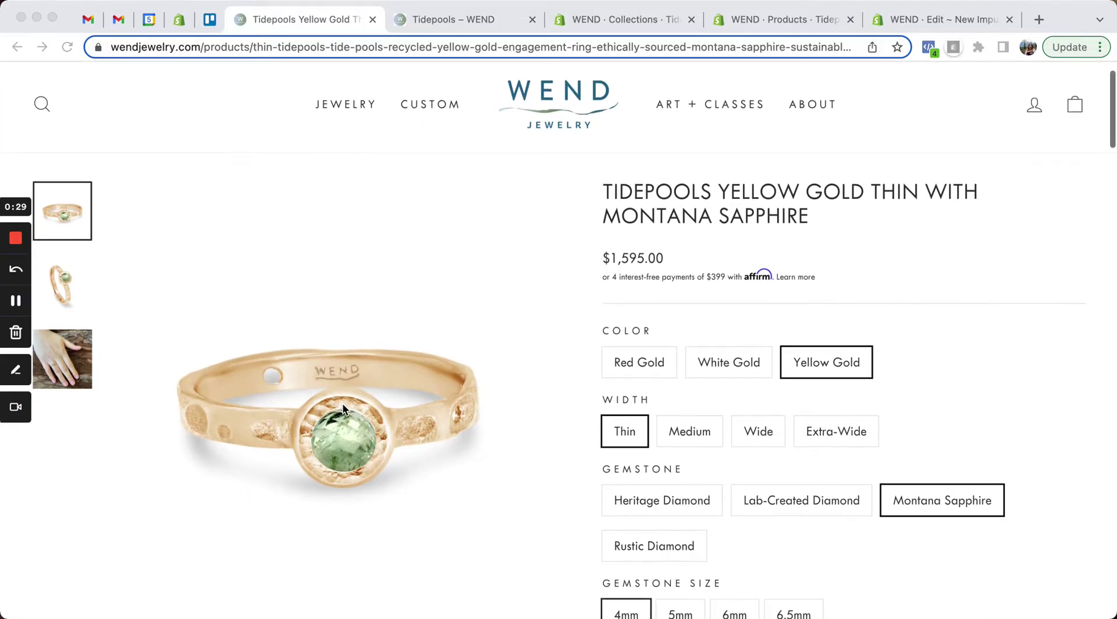
scroll(343, 409, down, 5)
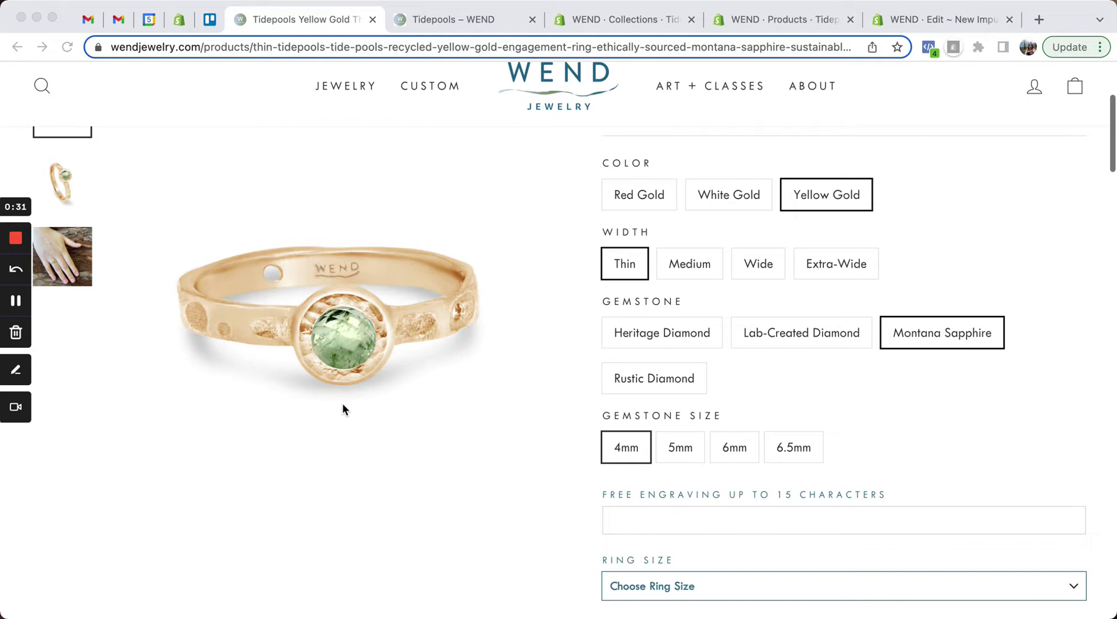
scroll(342, 405, up, 1)
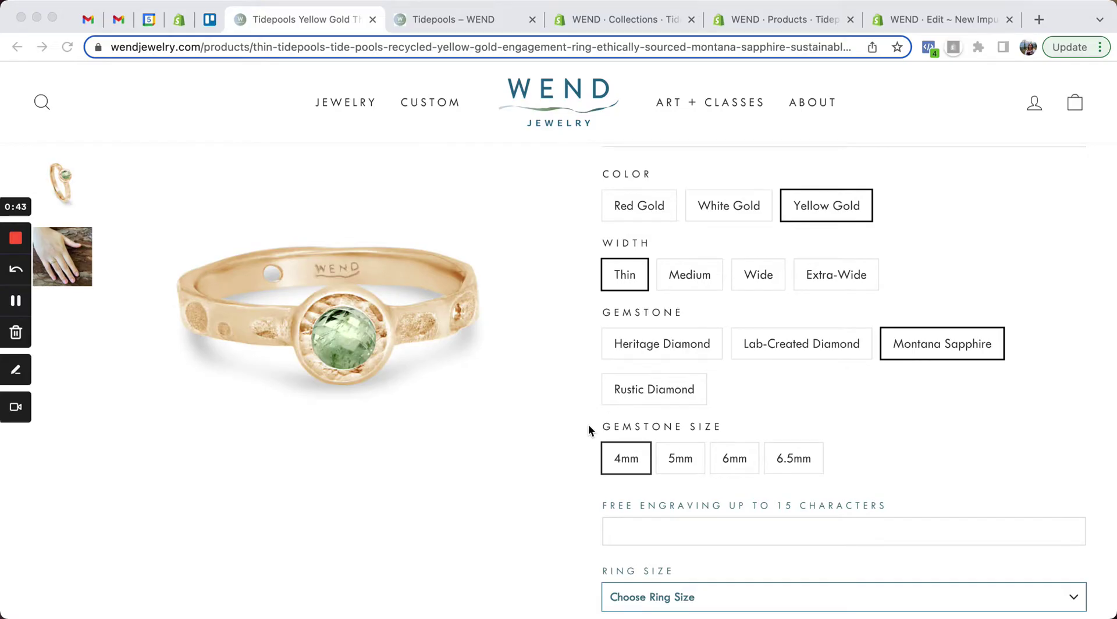
scroll(589, 429, up, 3)
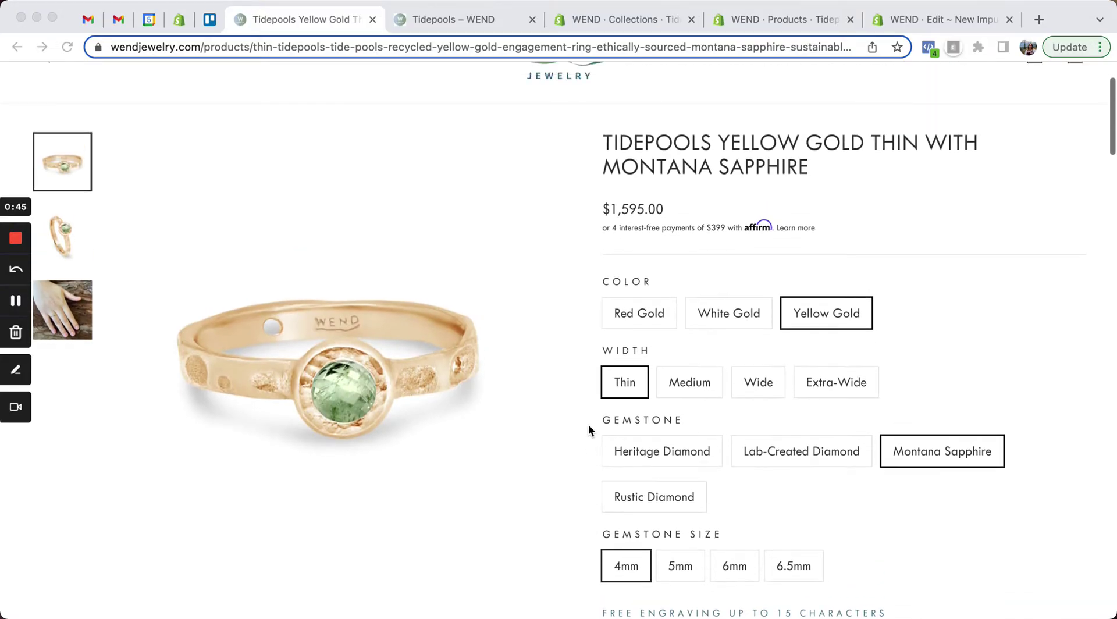
scroll(588, 425, down, 2)
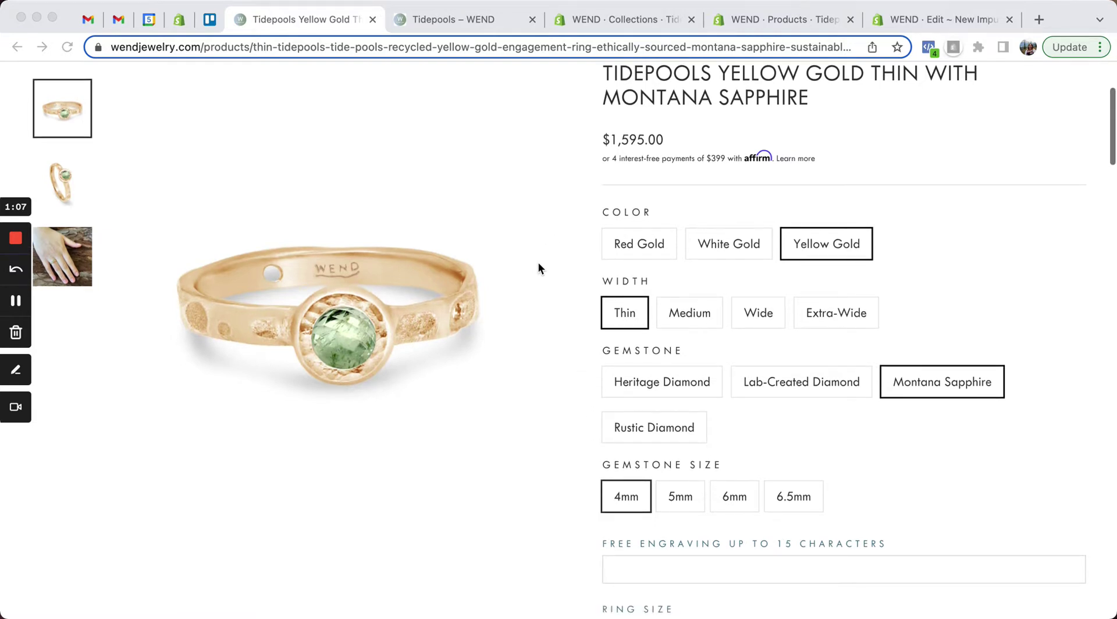
scroll(539, 264, down, 1)
scroll(539, 264, up, 1)
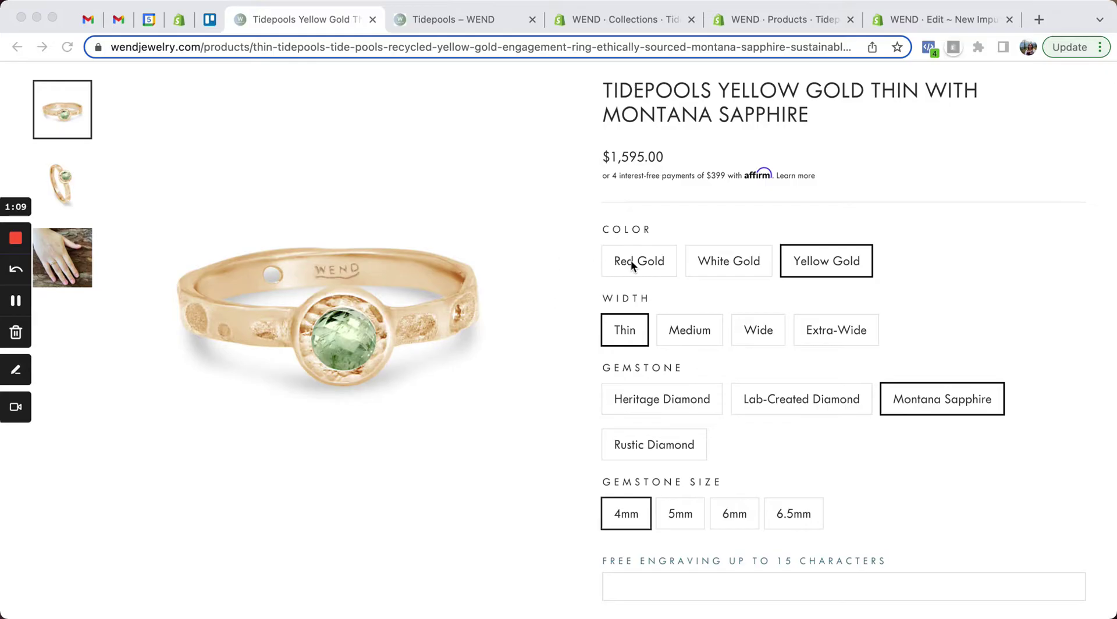
scroll(556, 282, up, 2)
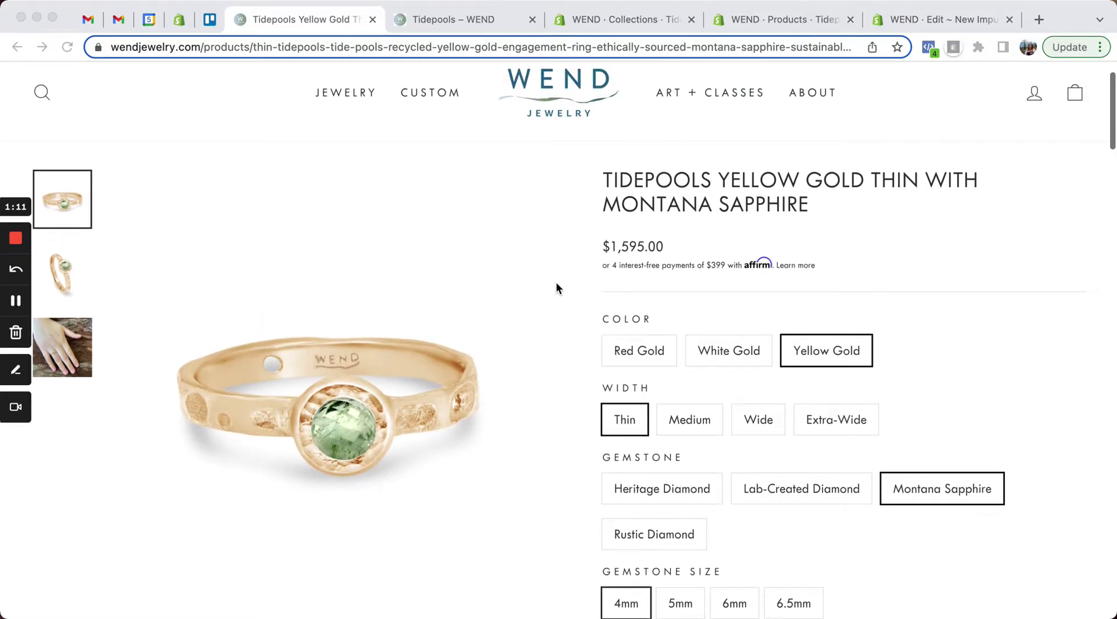
scroll(556, 284, down, 3)
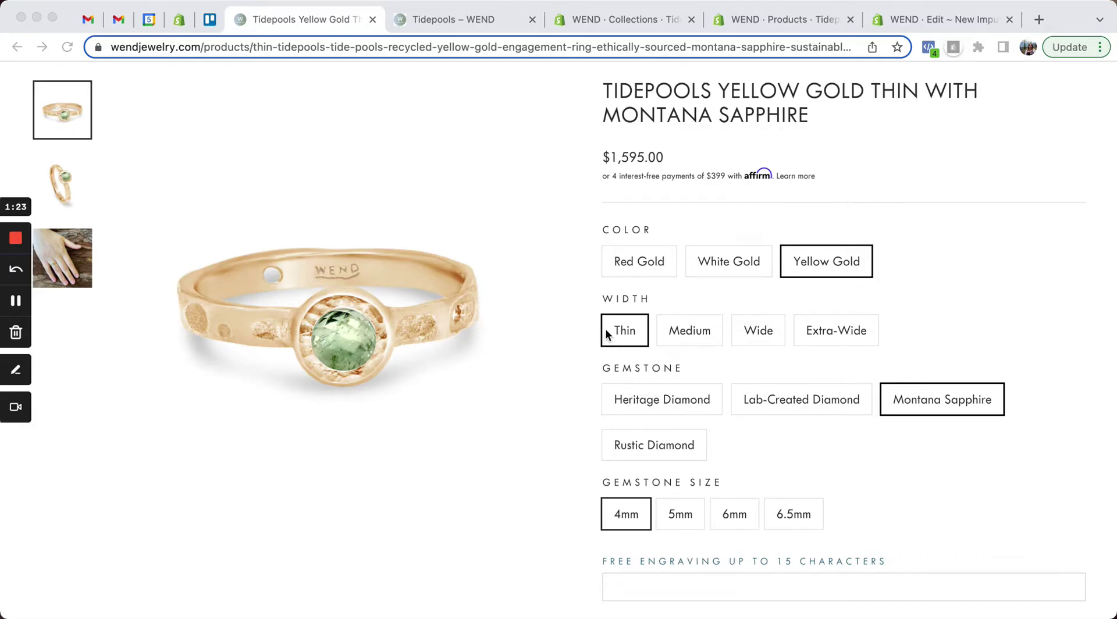
click(633, 264)
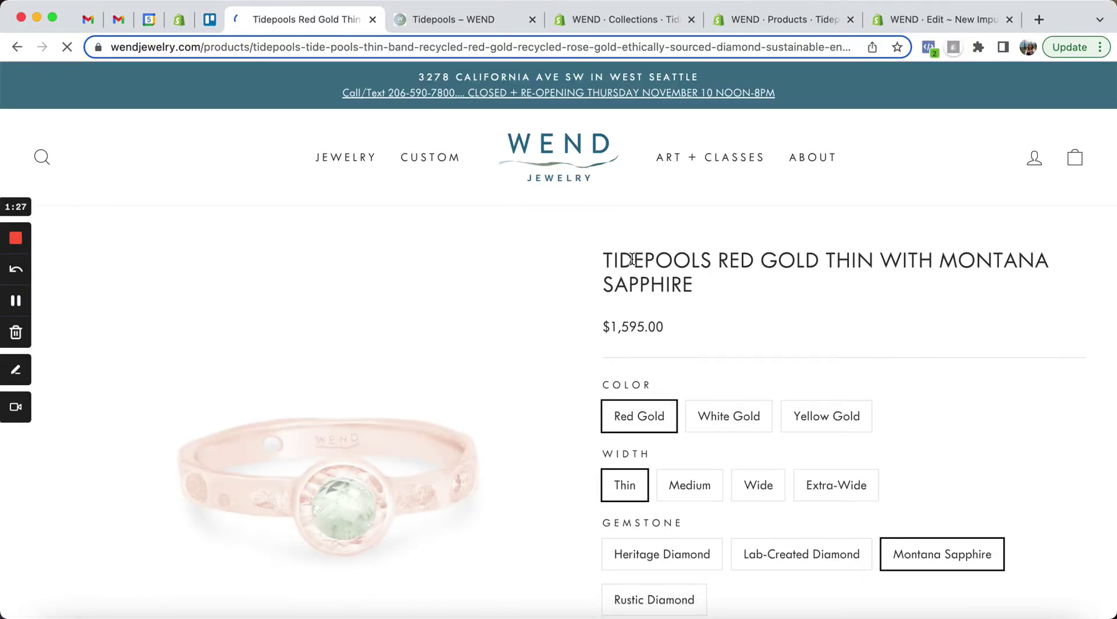
Pick the Wide width to load Red Gold Wide with Montana Sapphire at $2,495.00.
scroll(632, 259, down, 1)
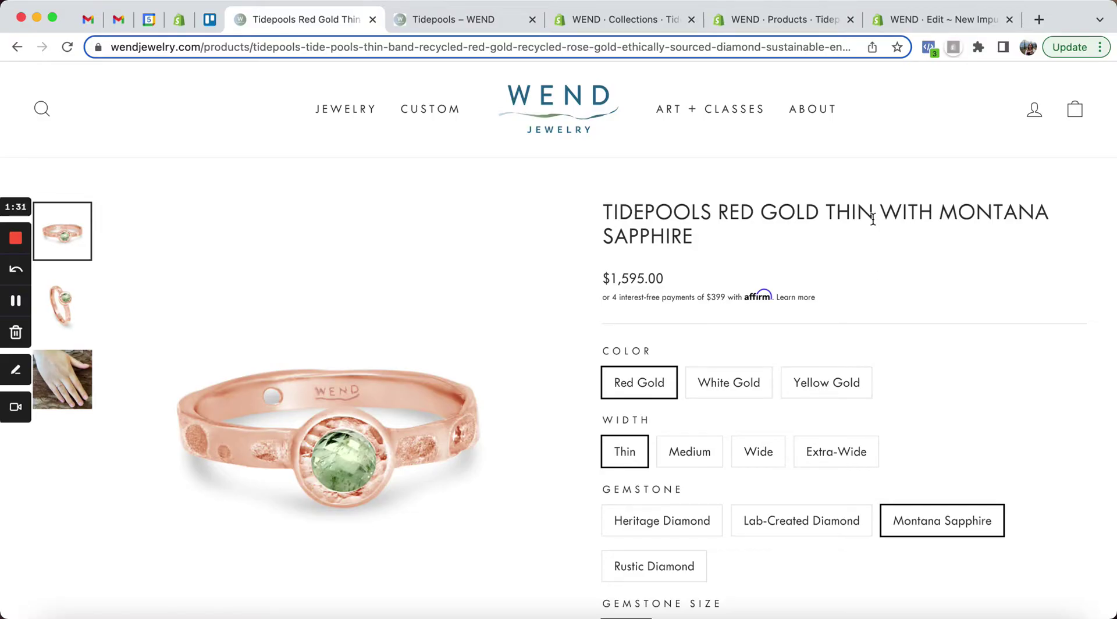
drag(873, 215, 818, 215)
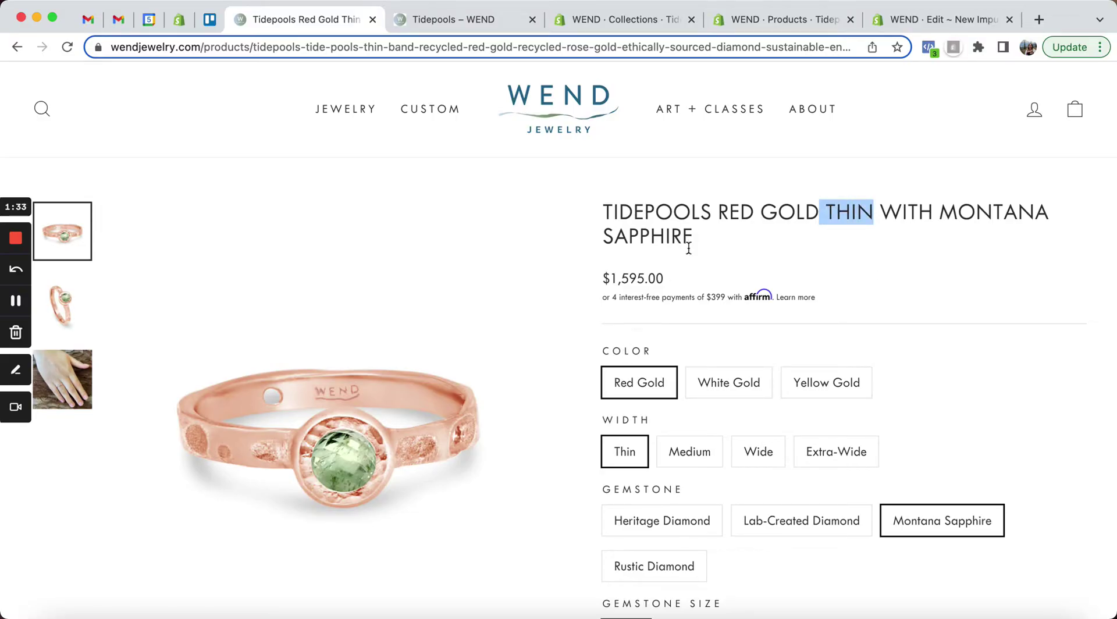
scroll(477, 419, down, 1)
scroll(478, 419, down, 1)
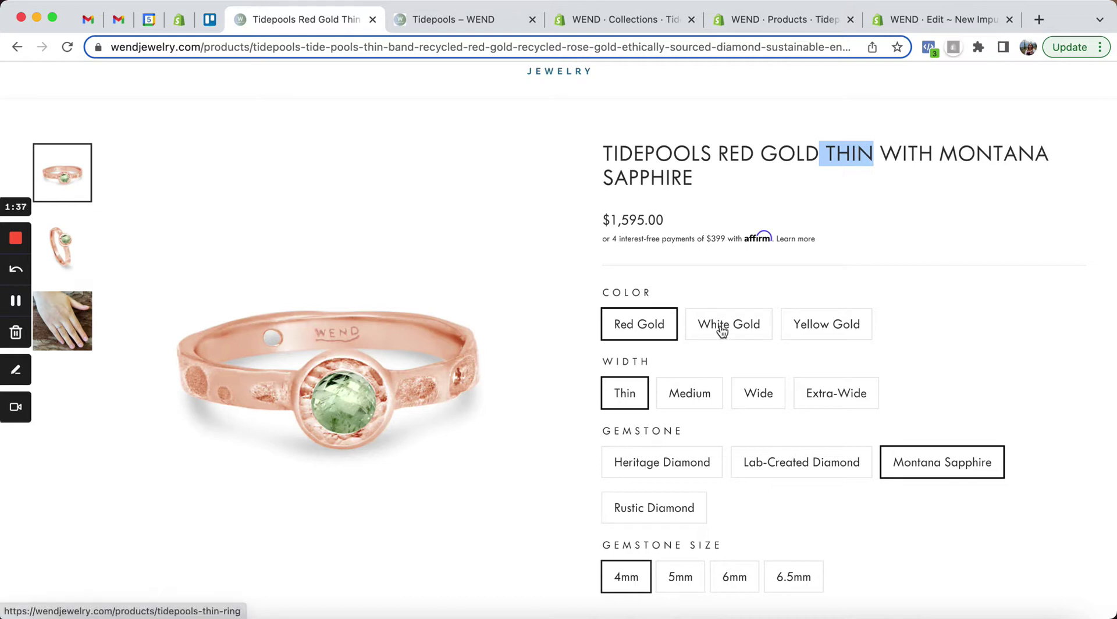
click(769, 401)
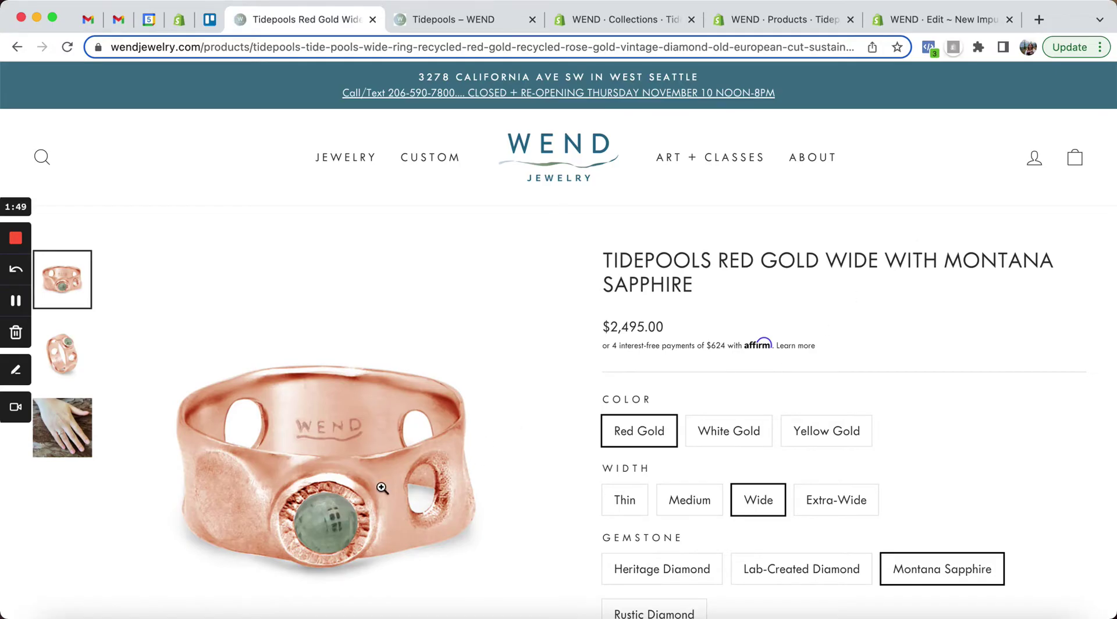
scroll(382, 487, down, 1)
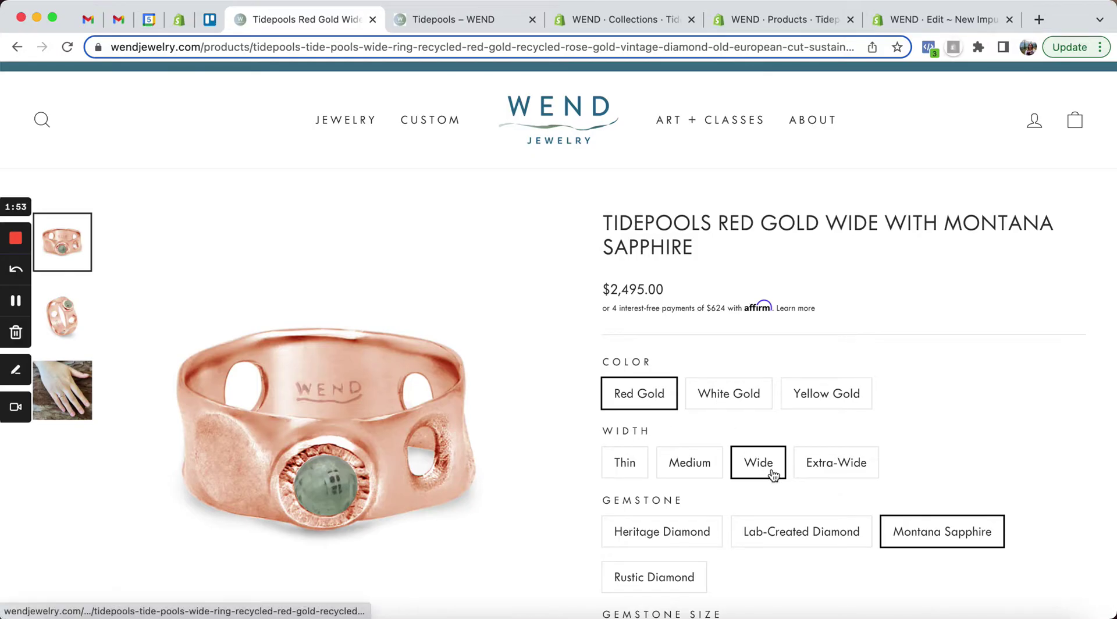
scroll(696, 414, down, 3)
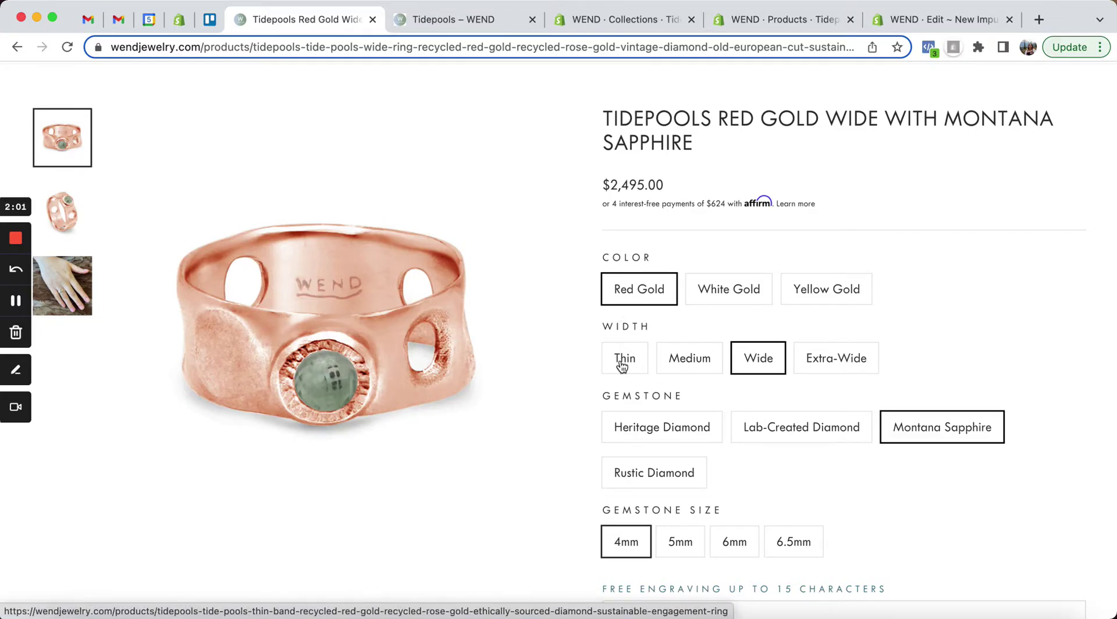
scroll(449, 366, up, 3)
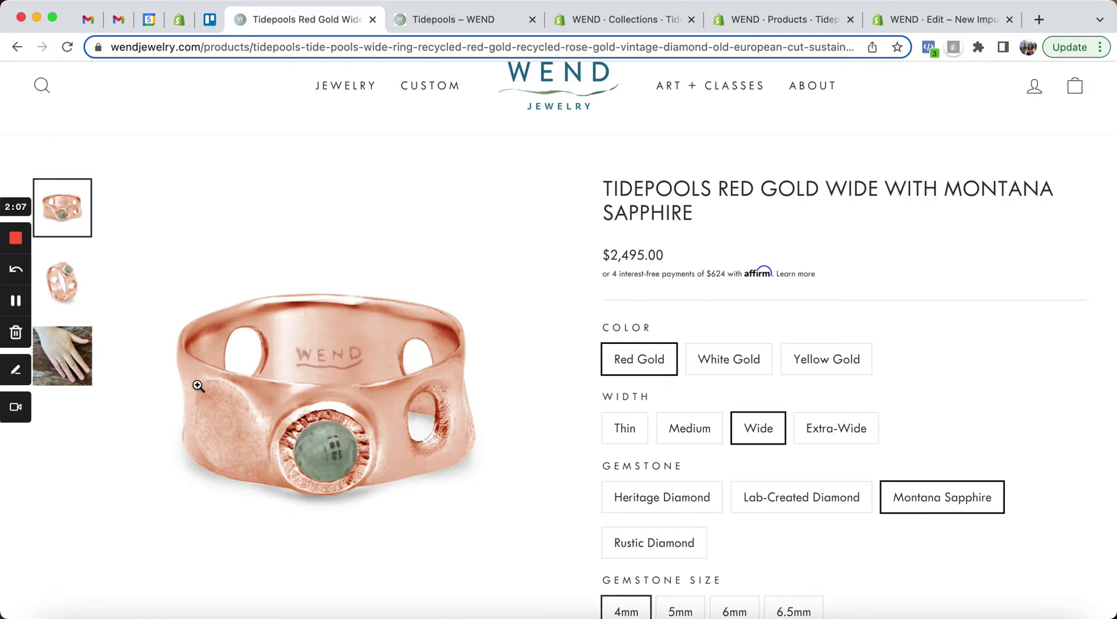
Browse the Red Gold Wide gallery photos from the angled view to the hand shot.
click(74, 291)
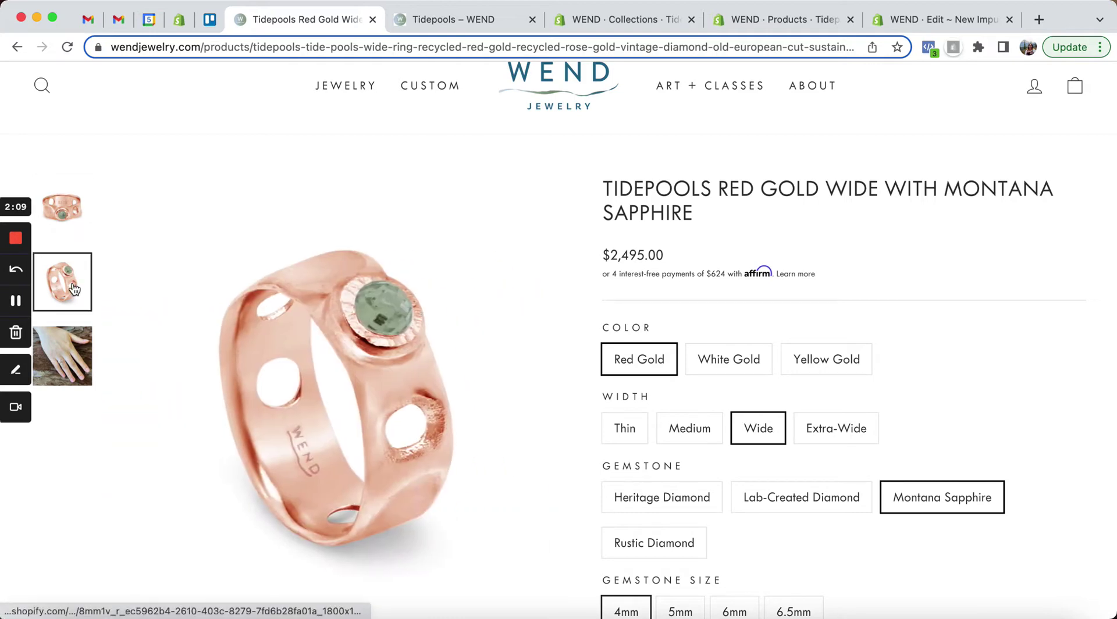
click(63, 334)
click(64, 284)
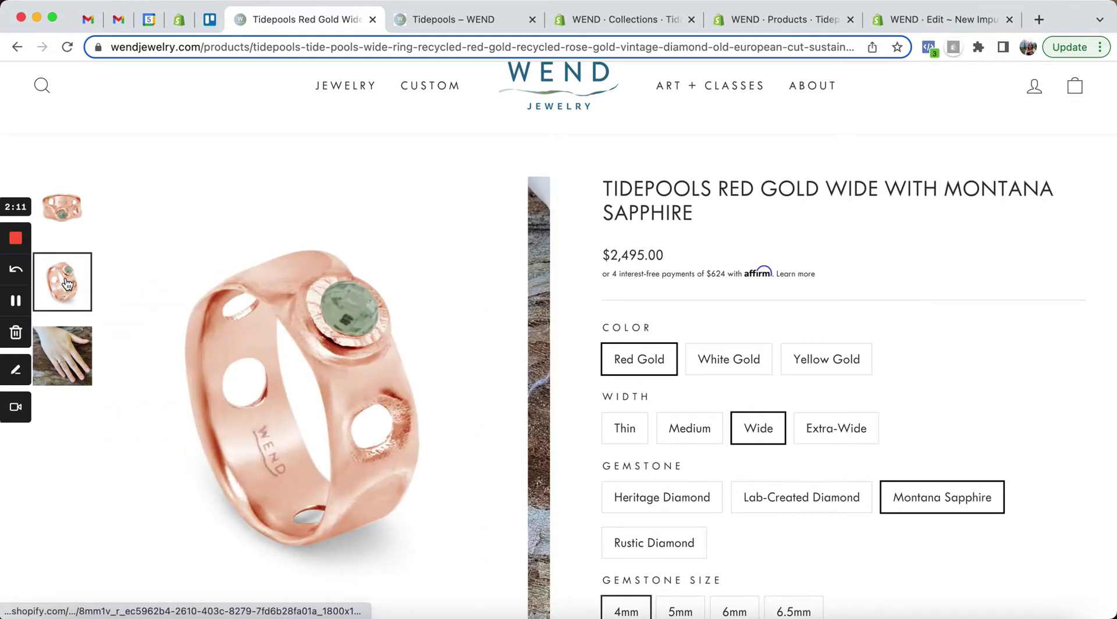
click(58, 217)
click(62, 283)
click(65, 358)
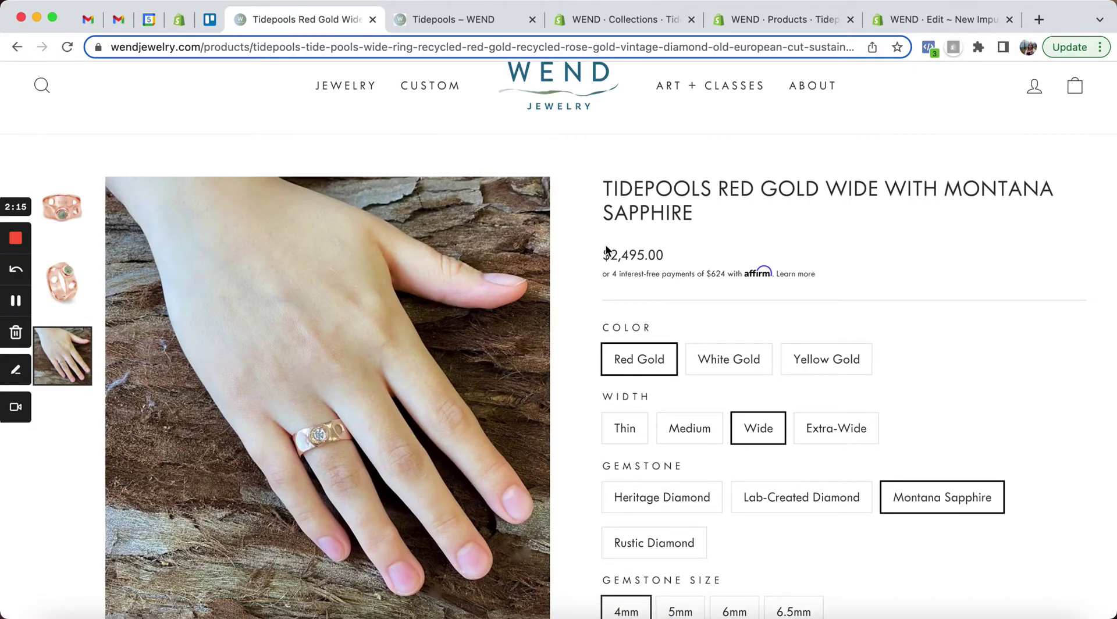
scroll(617, 270, down, 2)
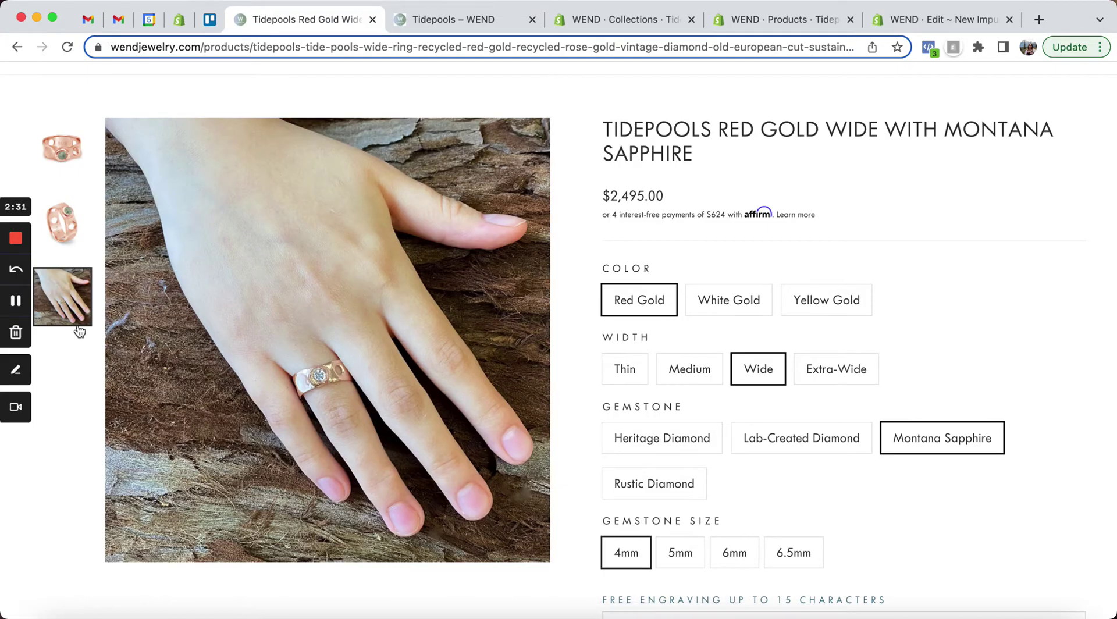
Step through the gallery images again, then bring up the Tidepools collection page.
click(69, 235)
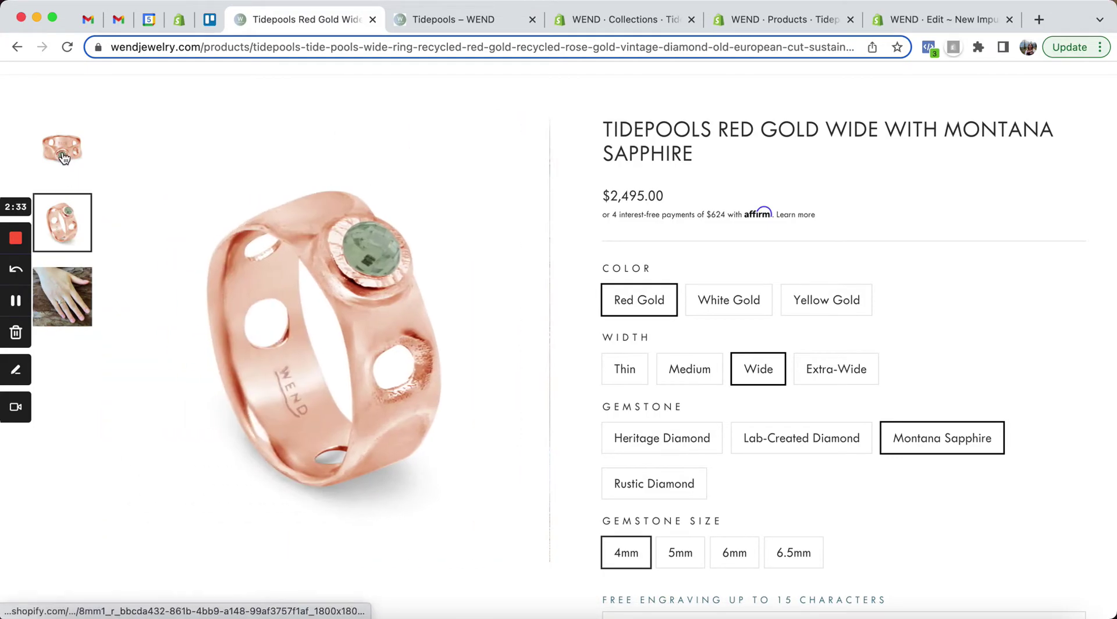
click(64, 152)
click(62, 223)
click(62, 297)
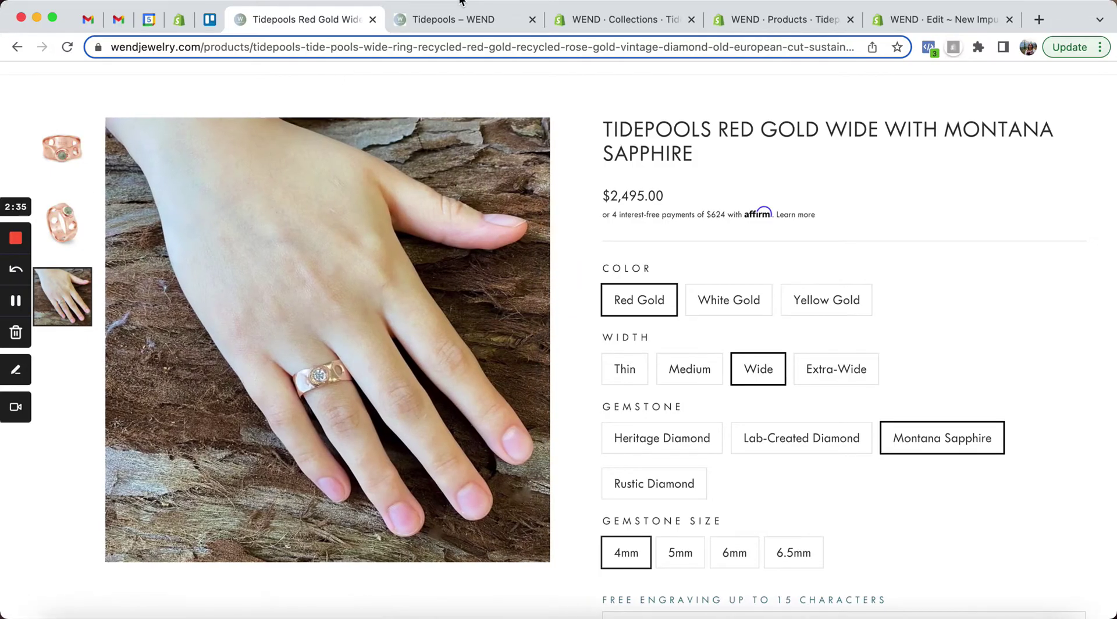
click(452, 17)
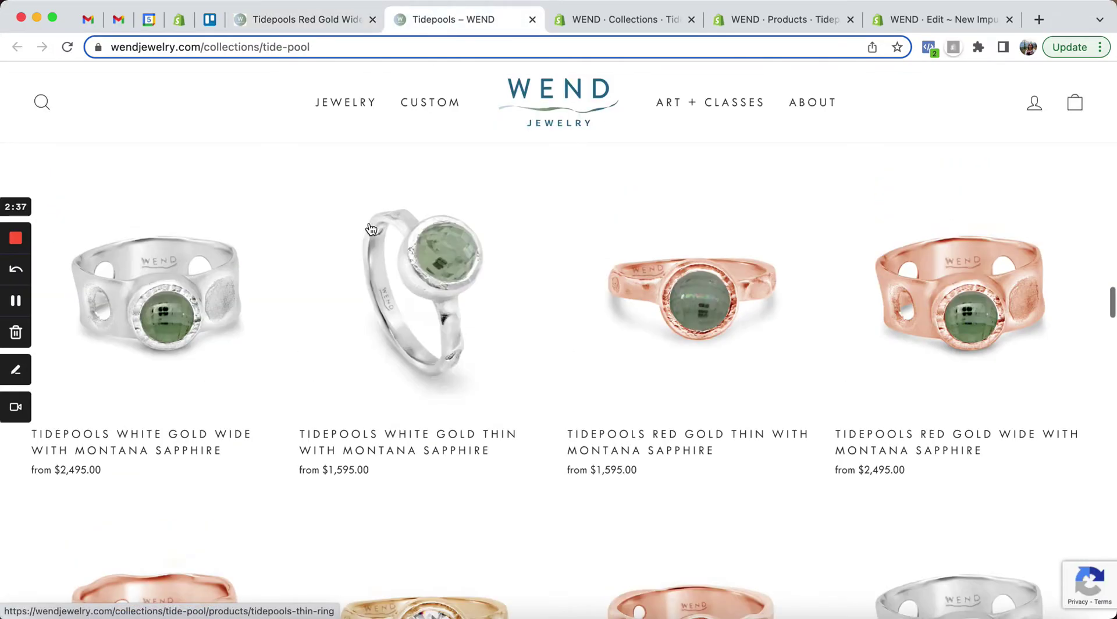
Scroll through the Tidepools collection's separately listed ring products.
scroll(370, 228, up, 15)
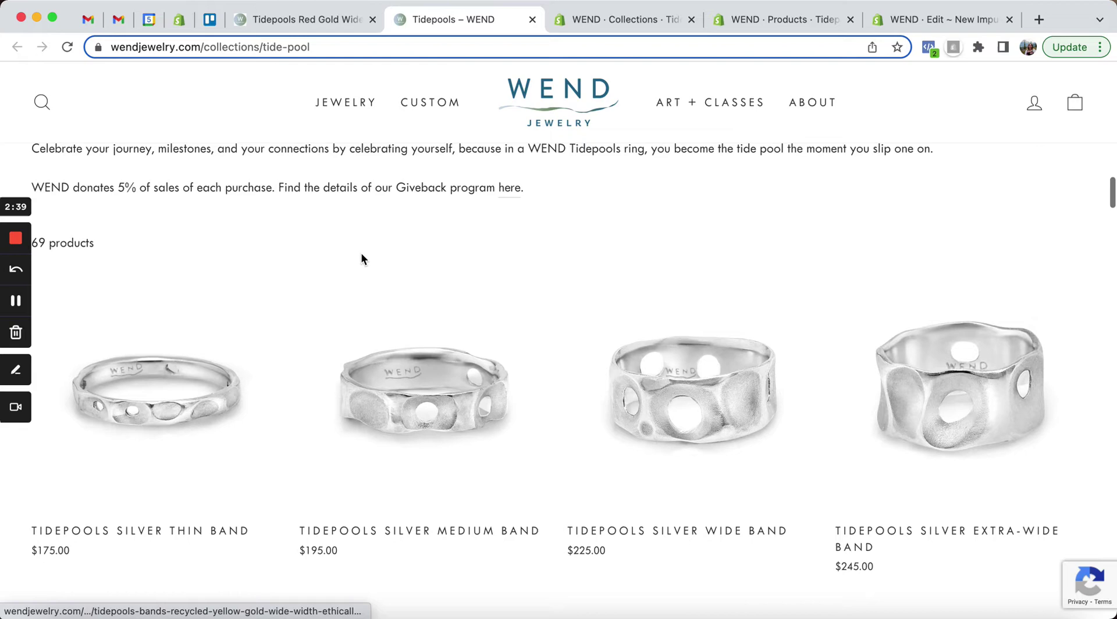
scroll(362, 256, up, 8)
scroll(361, 256, down, 6)
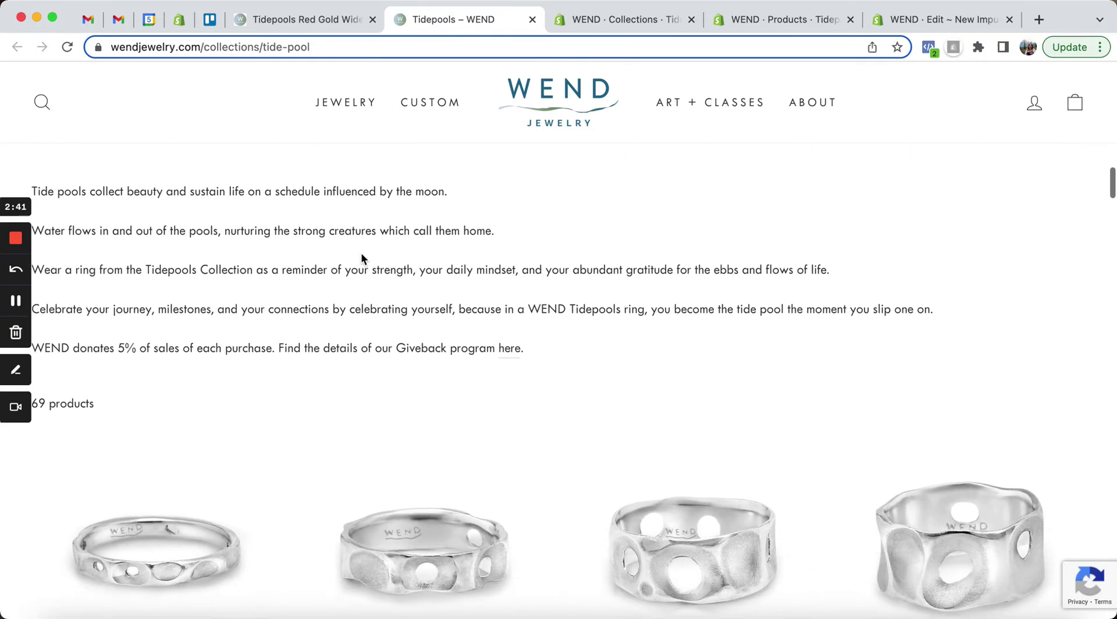
scroll(361, 258, down, 5)
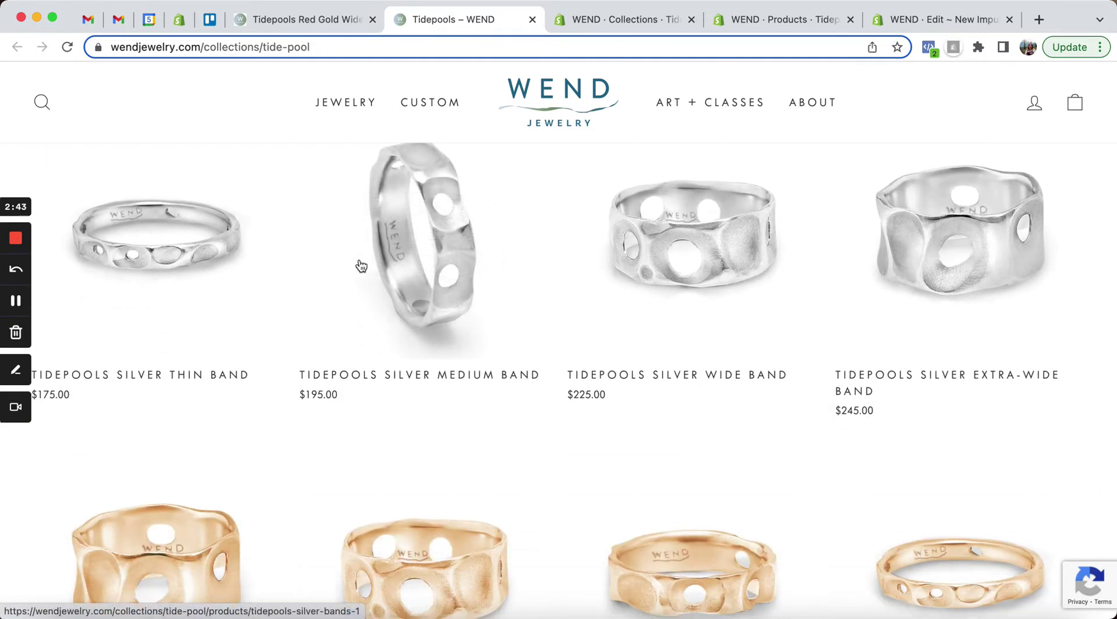
scroll(291, 466, down, 1)
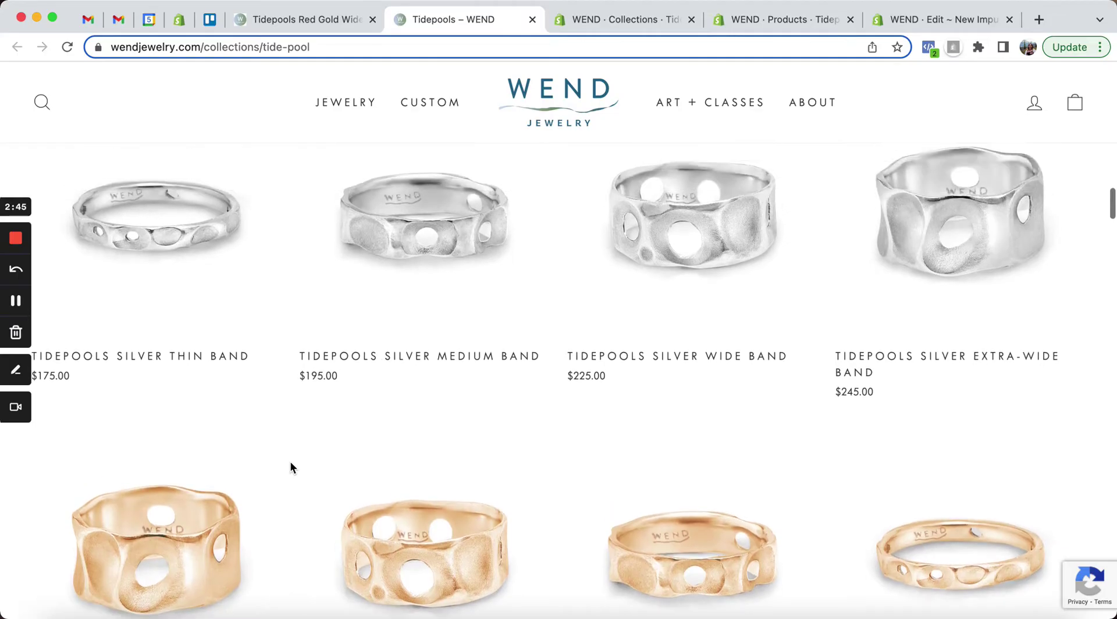
scroll(291, 464, down, 8)
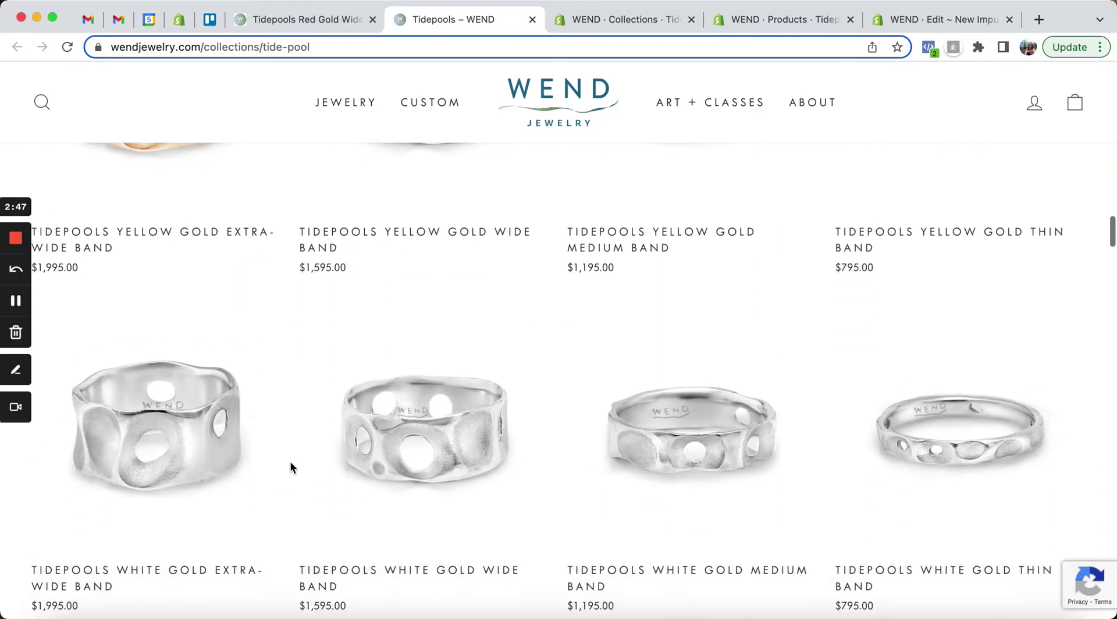
scroll(289, 461, down, 12)
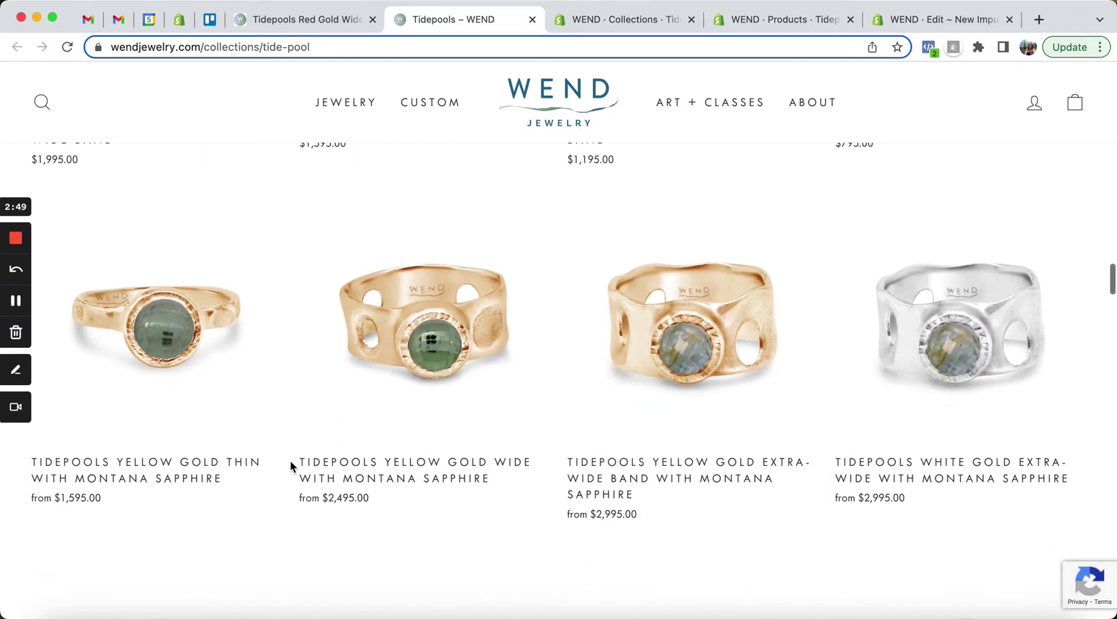
scroll(289, 466, down, 12)
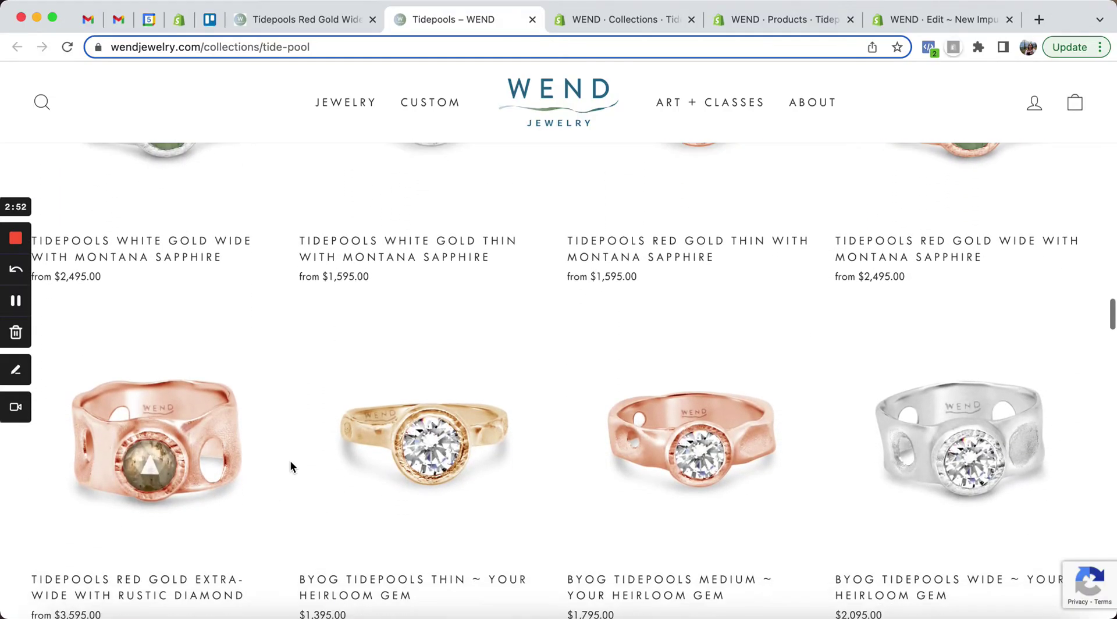
scroll(290, 465, down, 11)
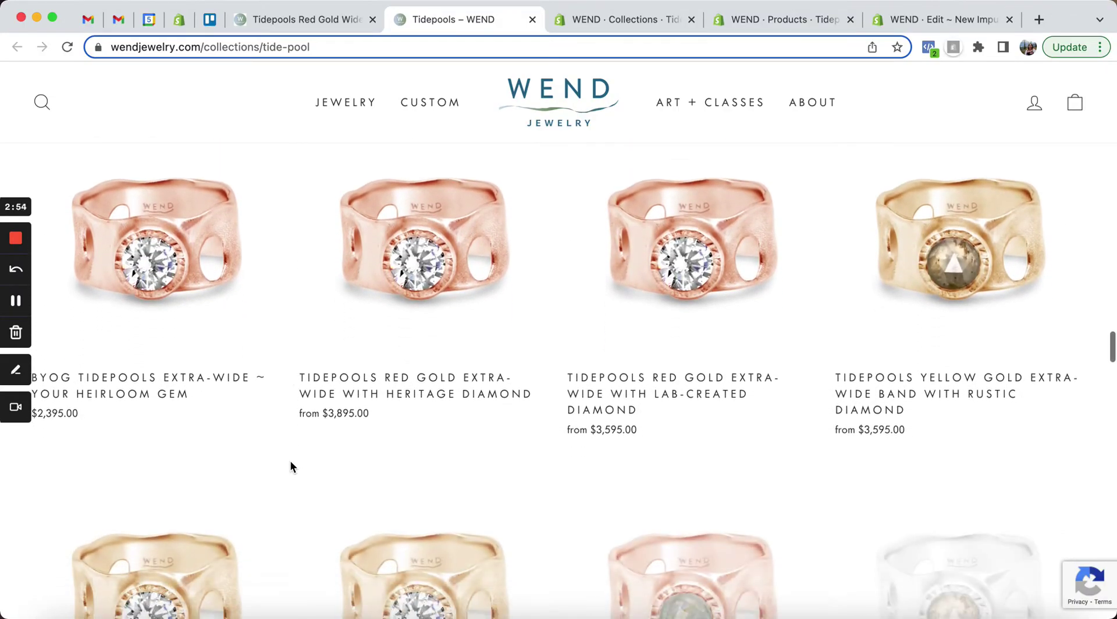
scroll(289, 461, down, 9)
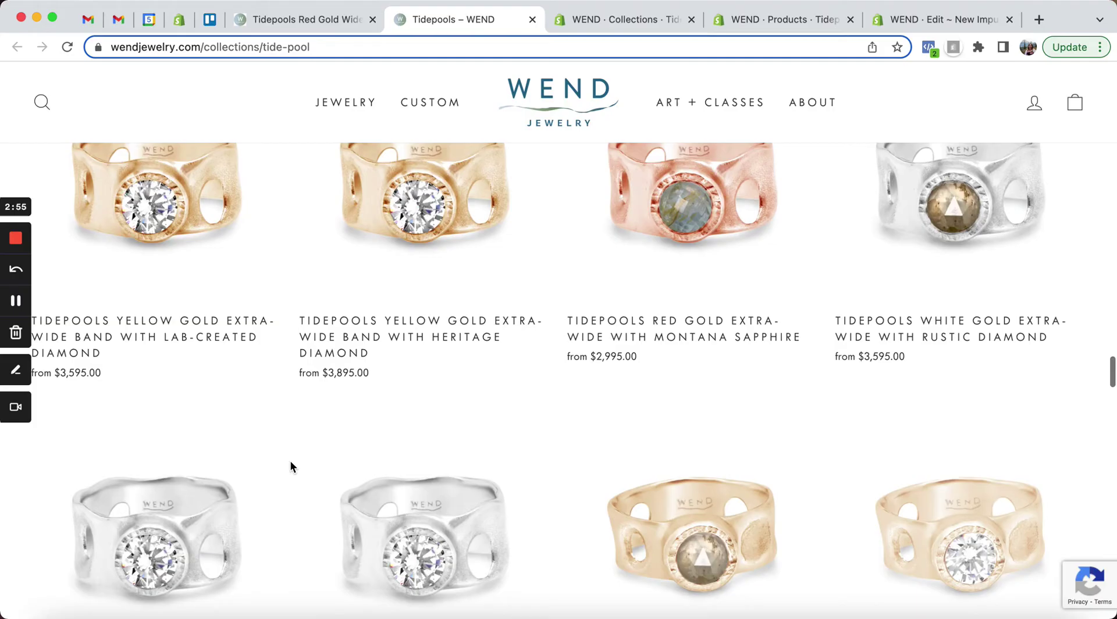
scroll(290, 465, up, 20)
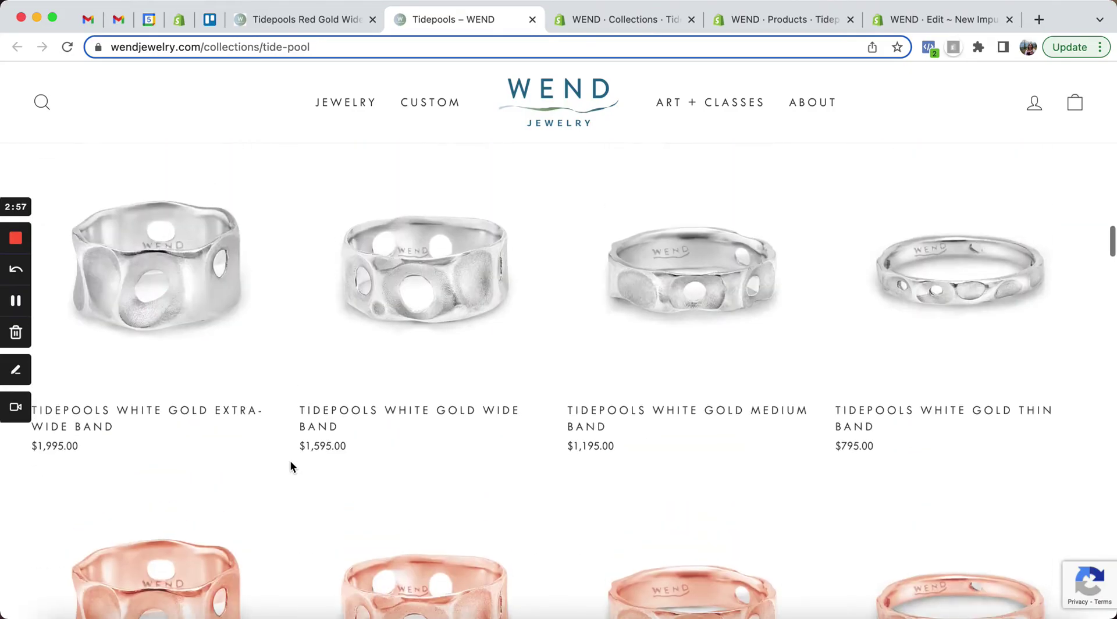
scroll(290, 464, up, 20)
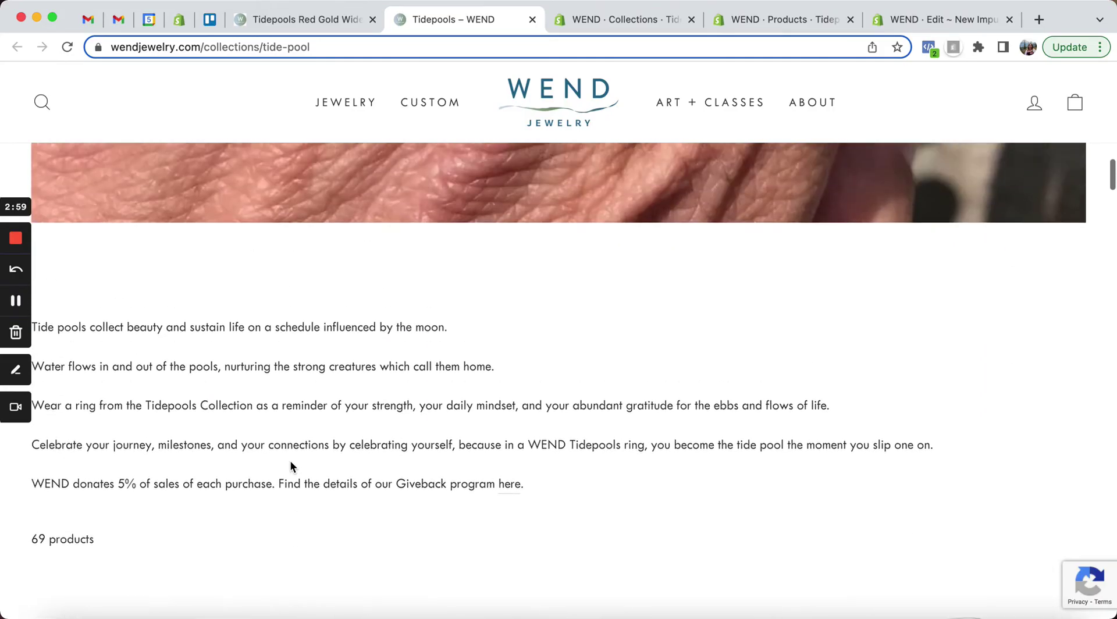
scroll(291, 462, down, 8)
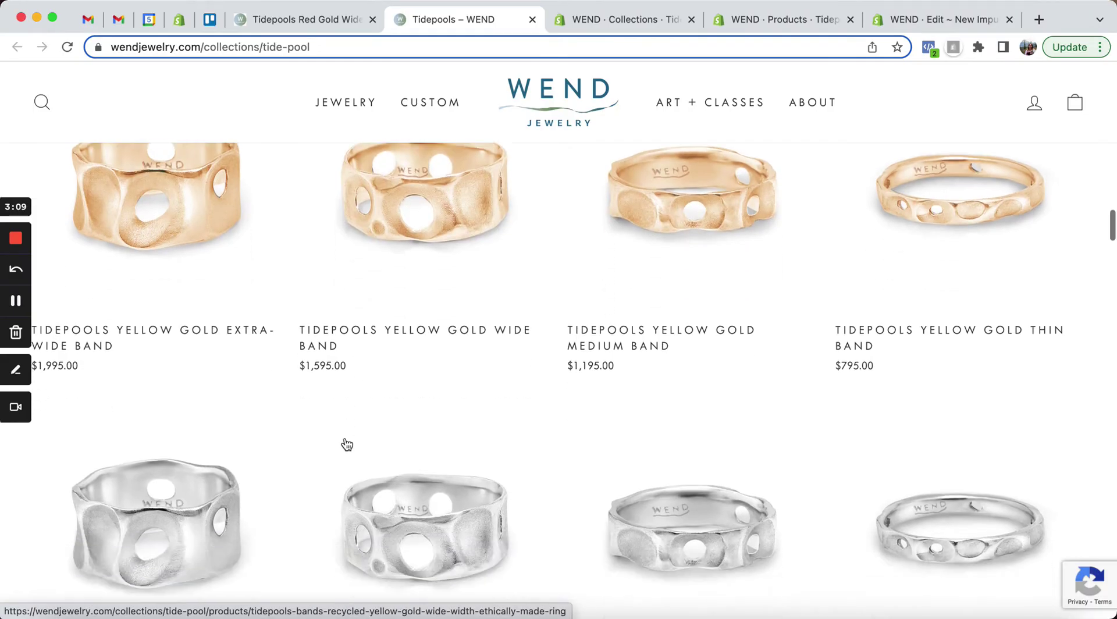
scroll(346, 445, down, 3)
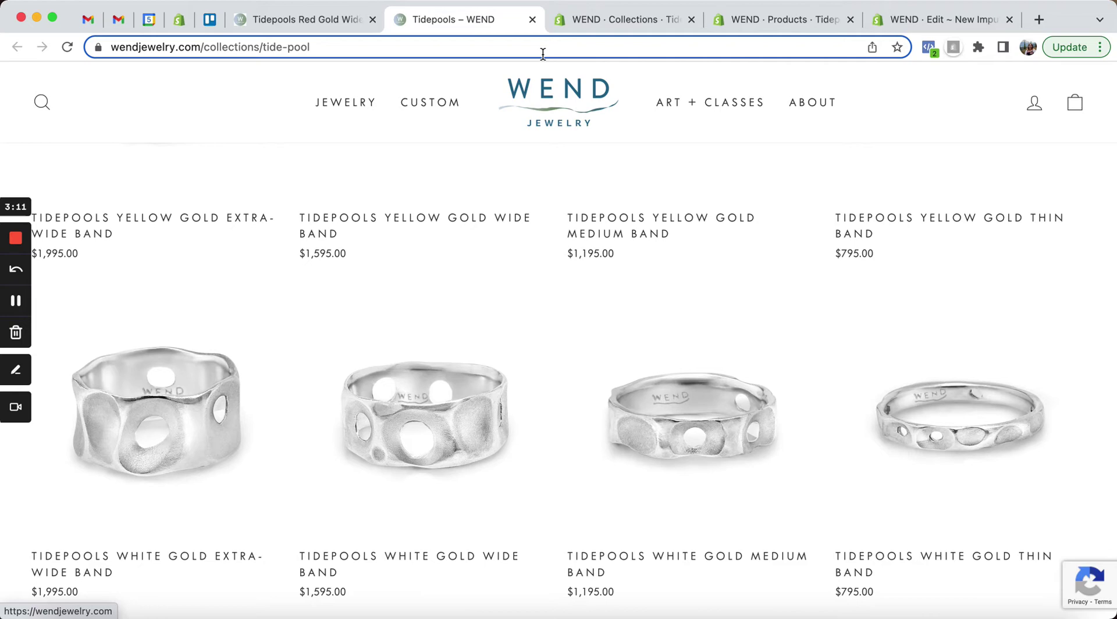
Return to the Tidepools Red Gold Wide with Montana Sapphire product page.
click(332, 20)
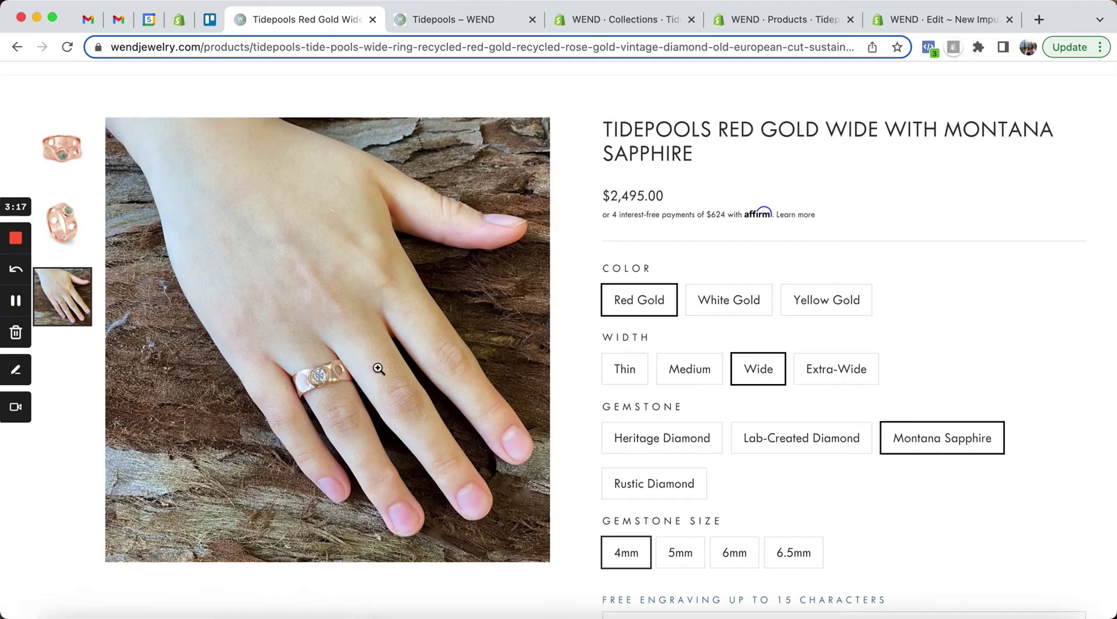
scroll(378, 368, down, 1)
scroll(598, 222, up, 2)
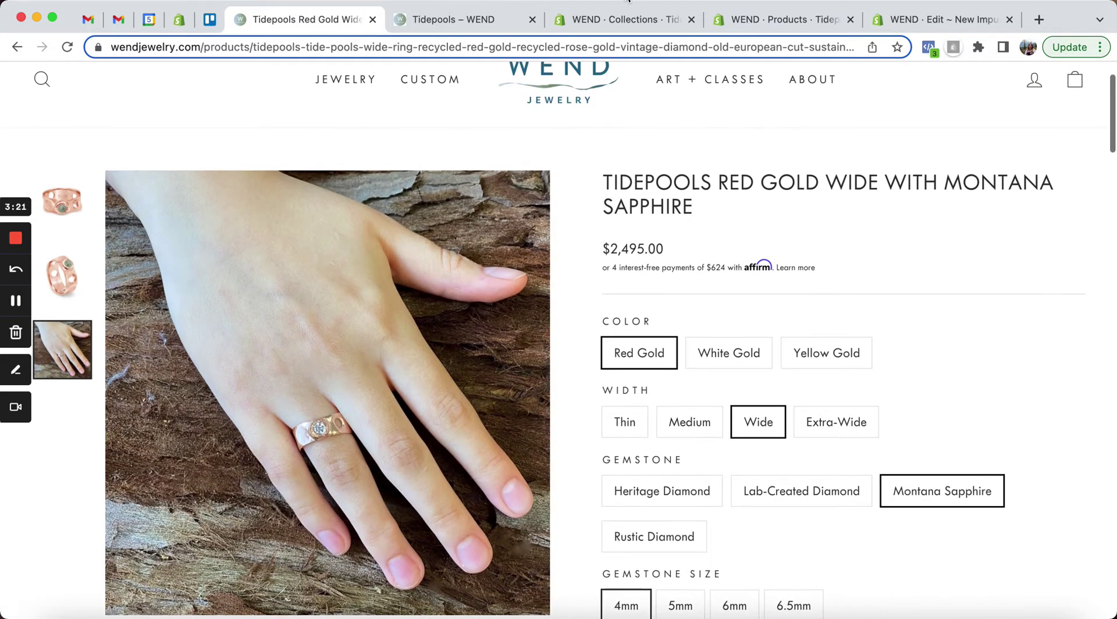
Switch to the Tidepools collection in the store admin and scroll its product list.
click(622, 19)
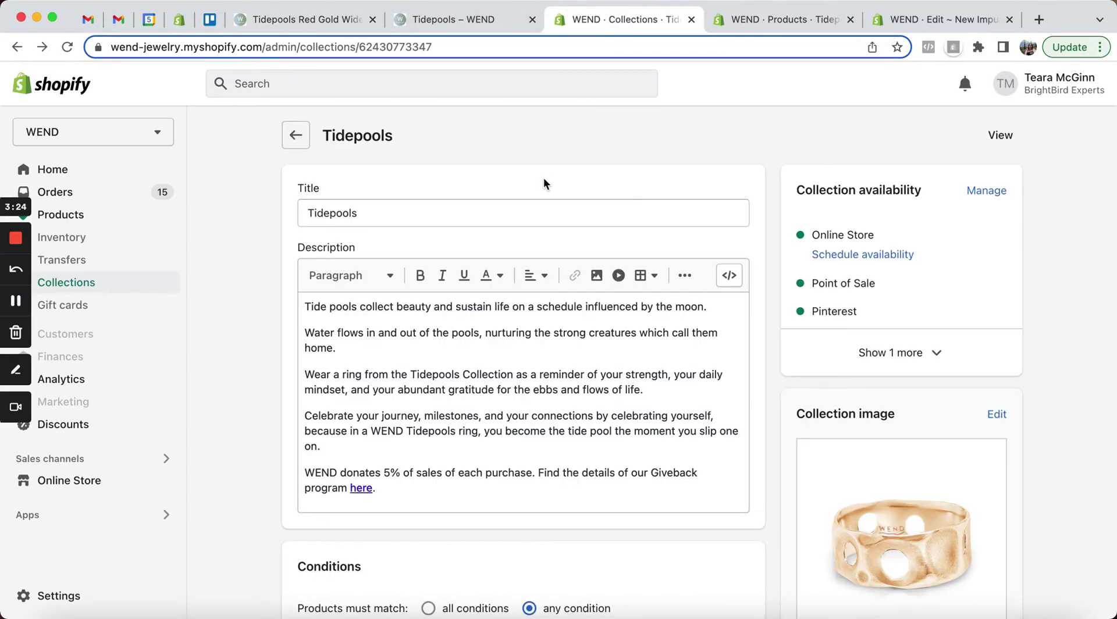
scroll(545, 182, down, 20)
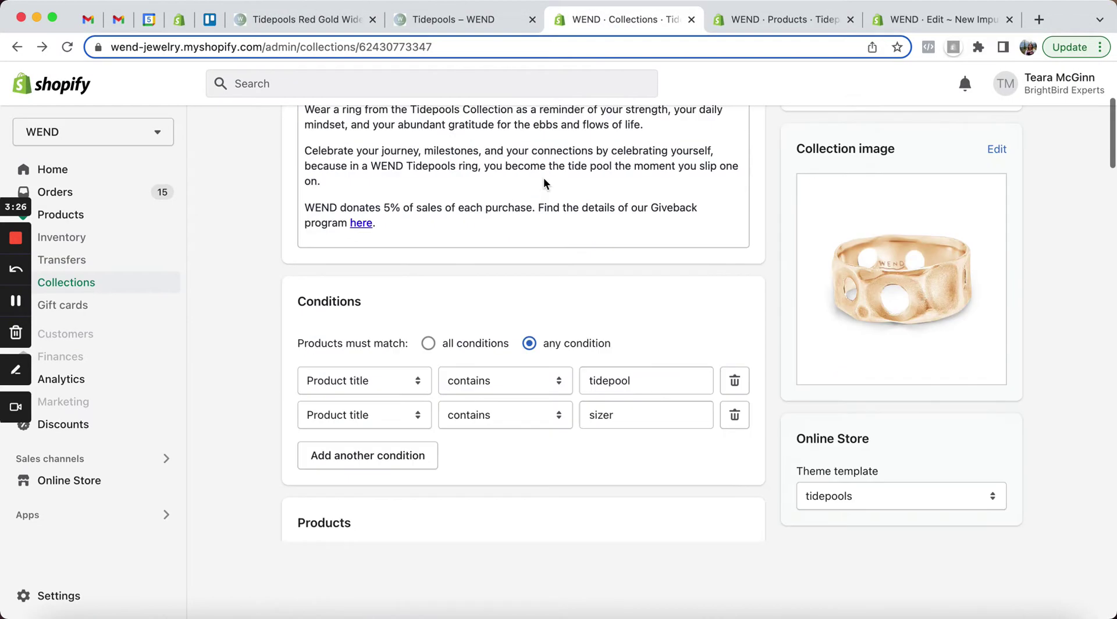
scroll(545, 184, down, 15)
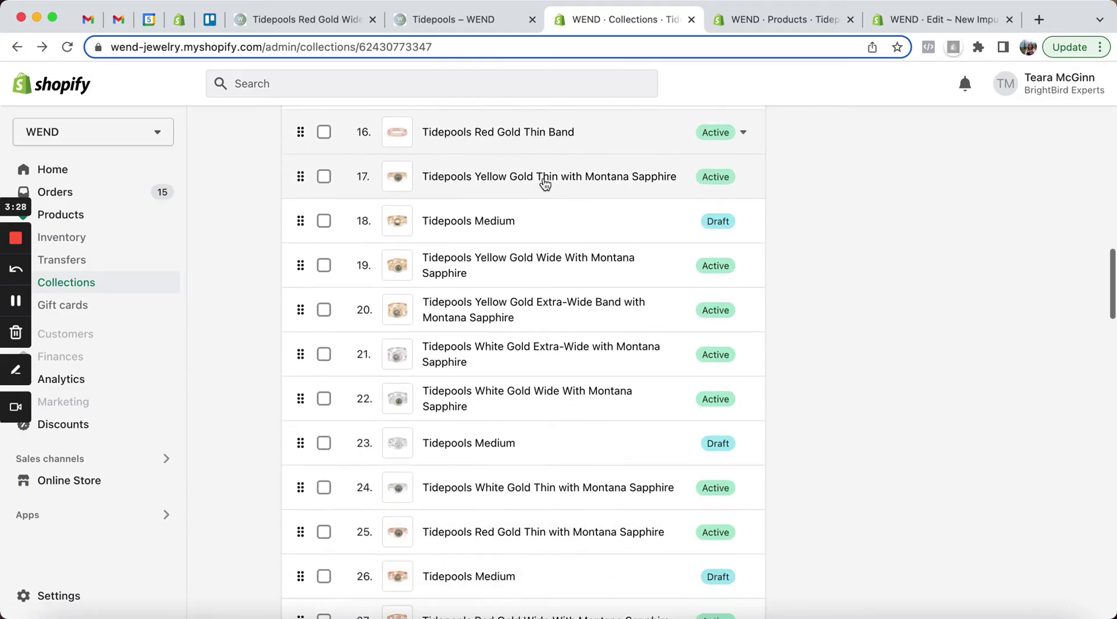
scroll(544, 183, down, 4)
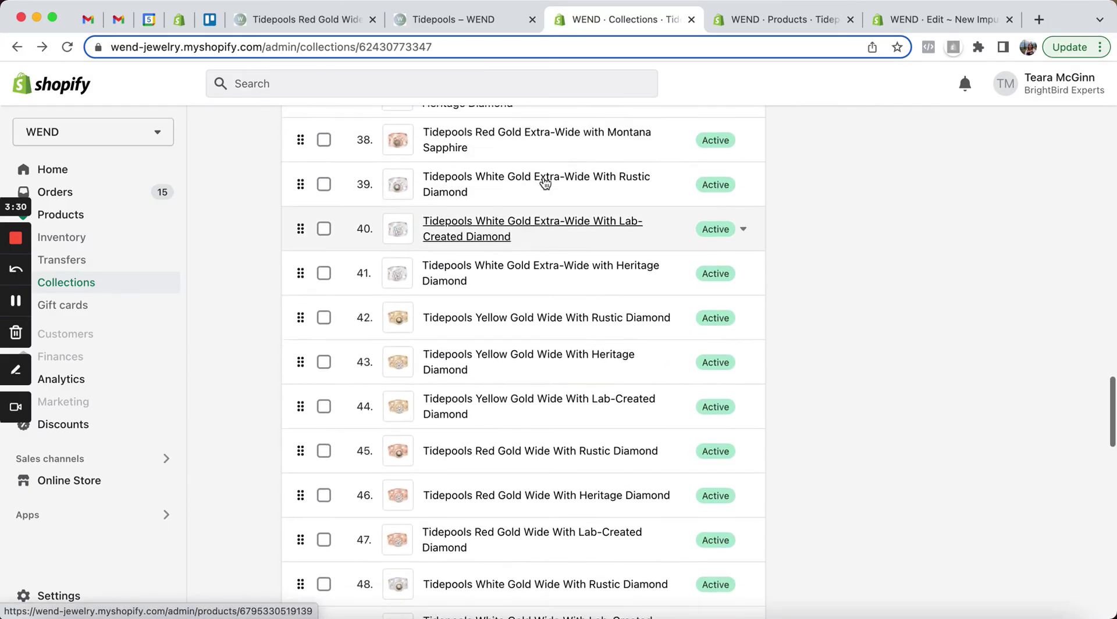
scroll(545, 183, up, 20)
scroll(544, 183, up, 6)
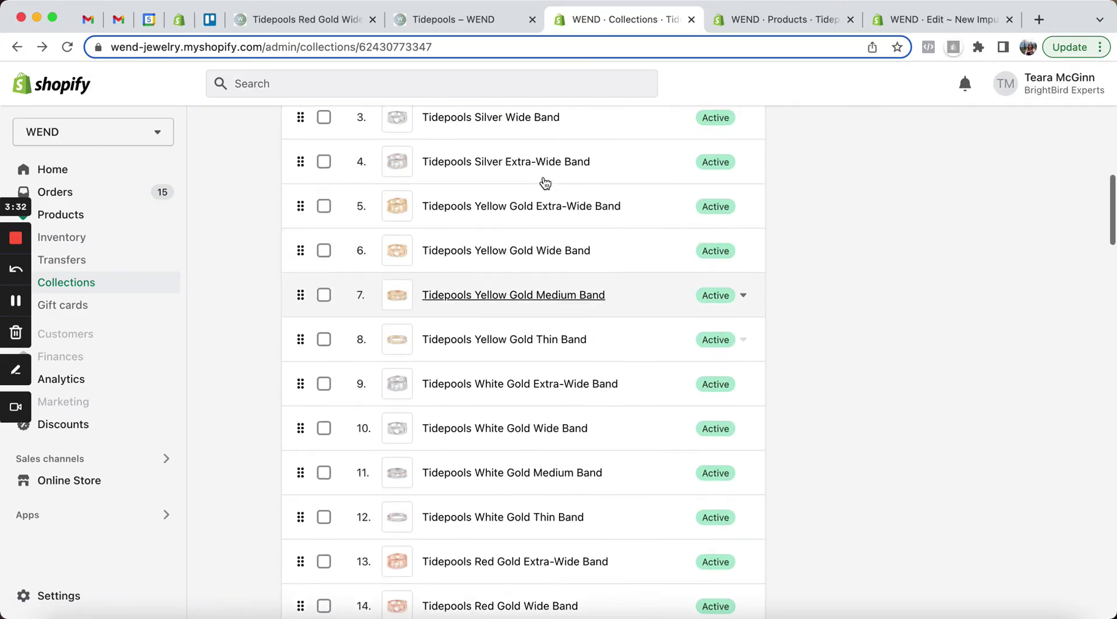
click(752, 21)
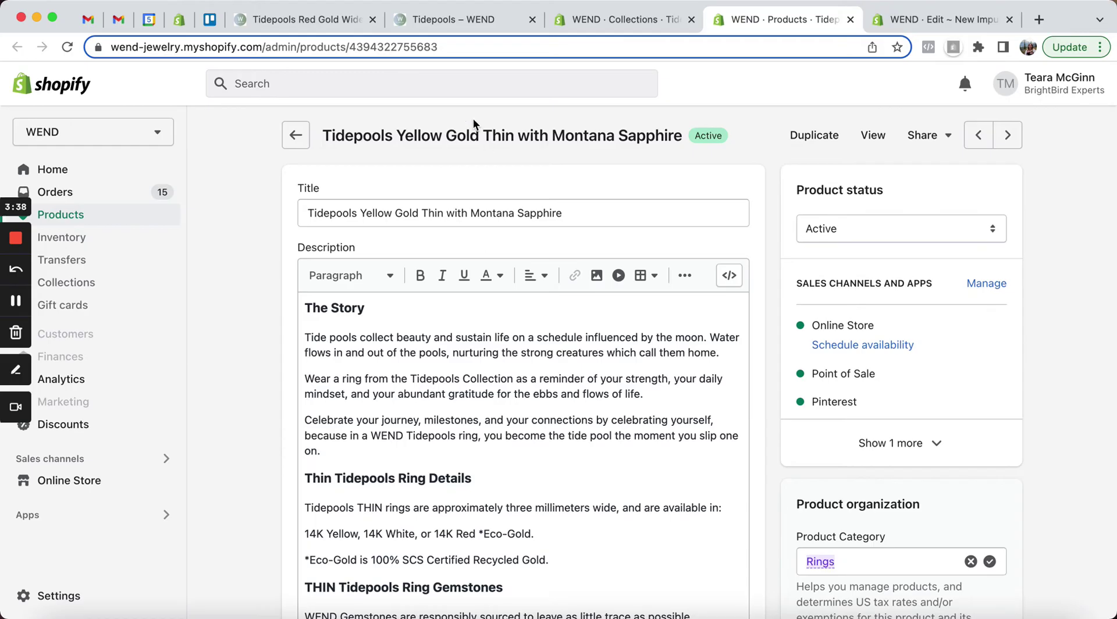
scroll(486, 156, down, 20)
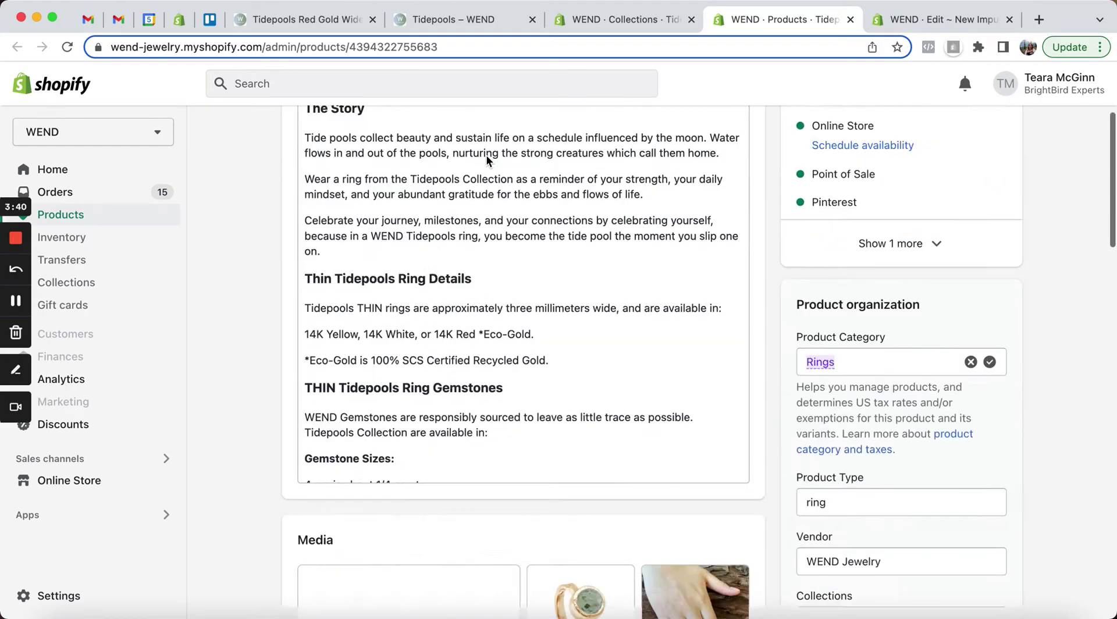
scroll(486, 156, up, 10)
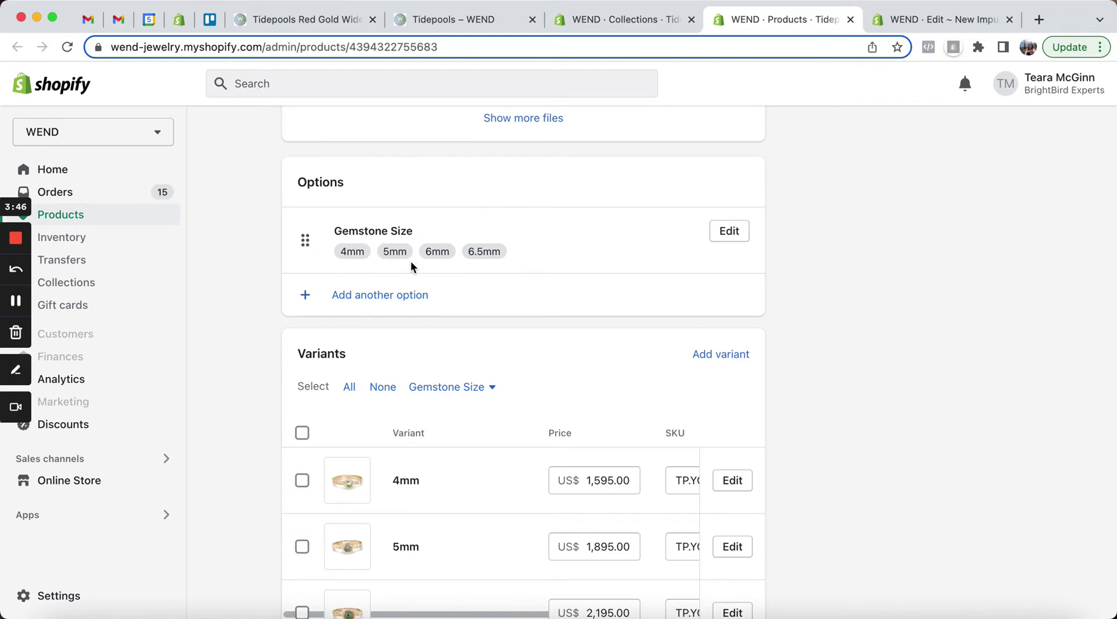
scroll(411, 262, up, 1)
scroll(410, 262, down, 6)
scroll(413, 249, up, 3)
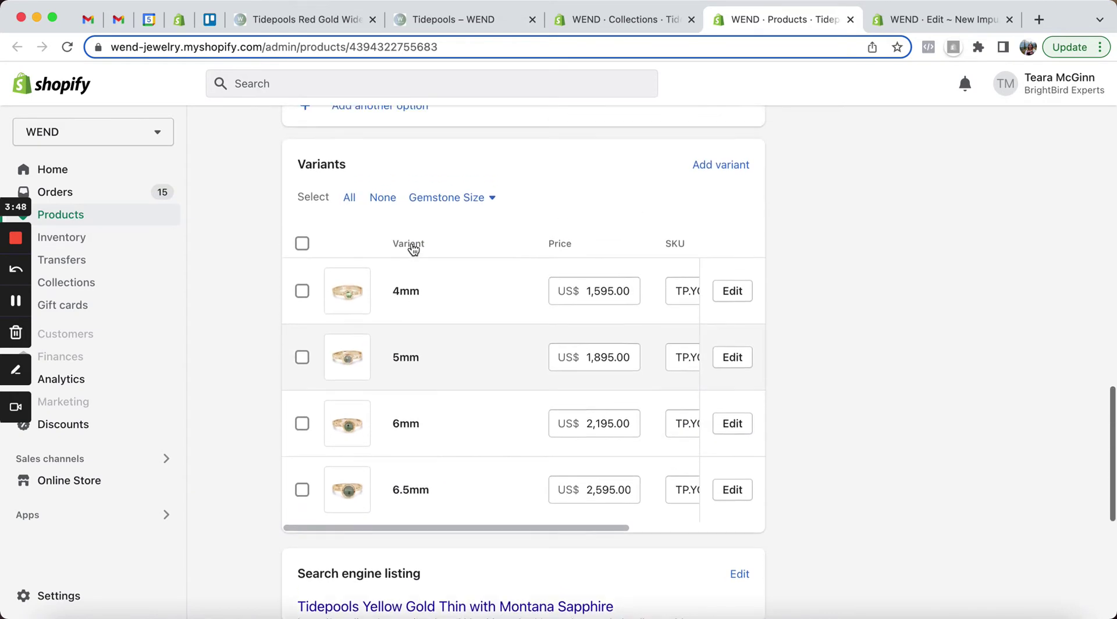
scroll(378, 466, up, 4)
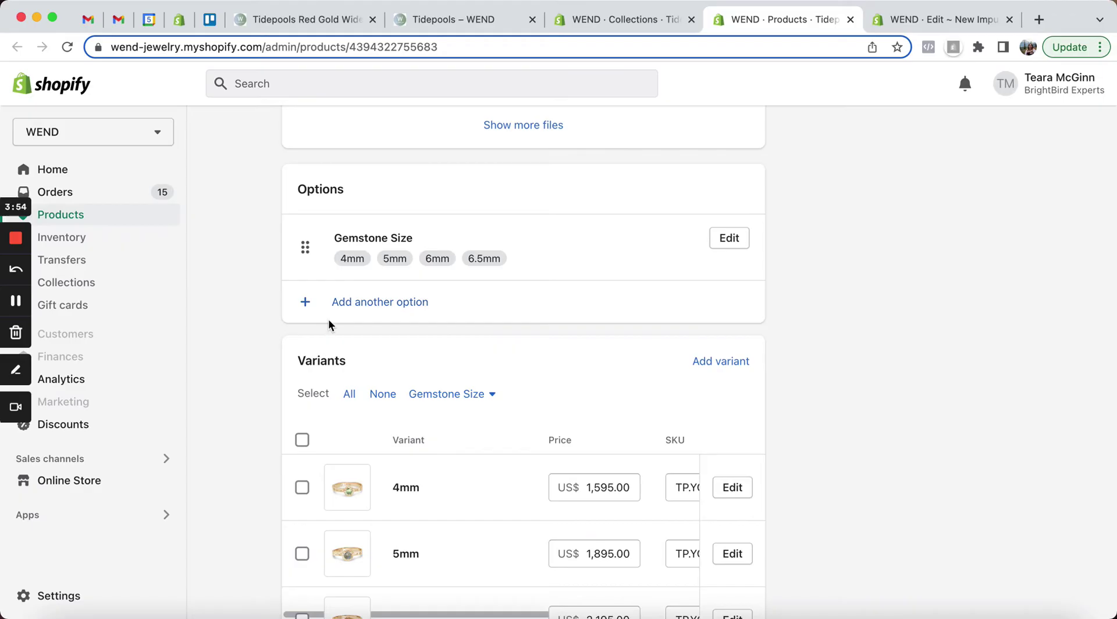
scroll(328, 319, down, 5)
scroll(330, 325, down, 5)
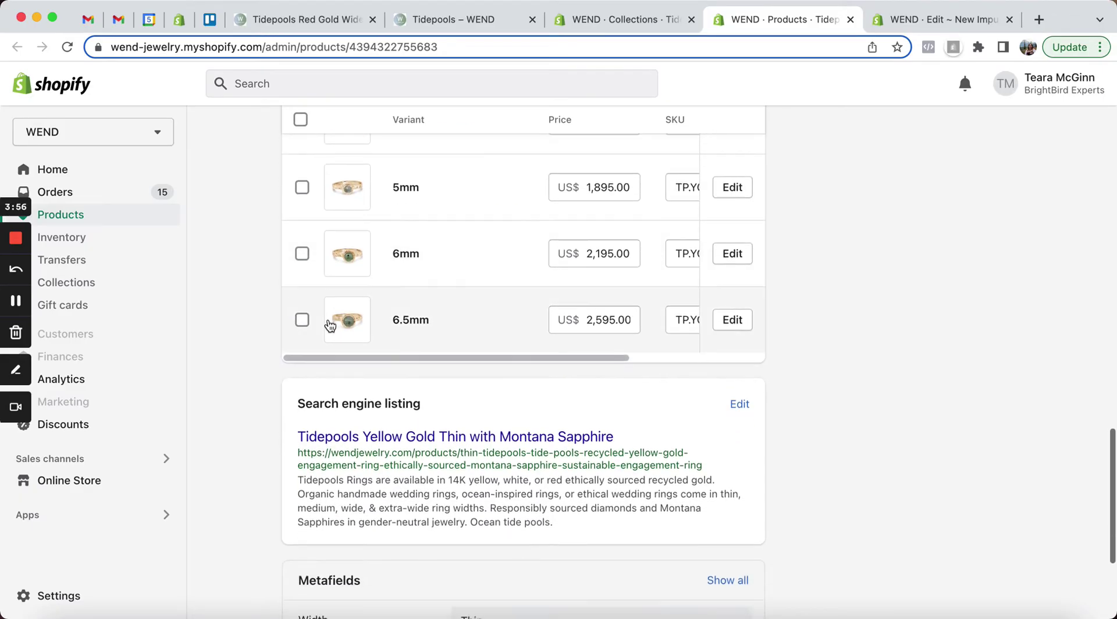
scroll(329, 320, up, 1)
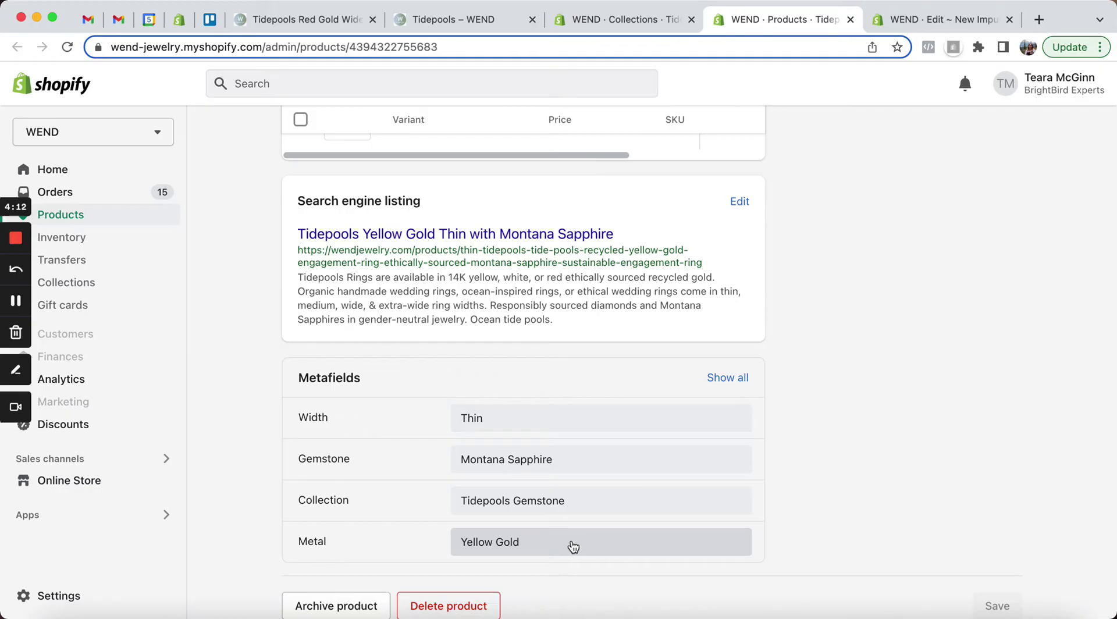
Keep the Width metafield as Thin and the Gemstone metafield as Montana Sapphire.
click(591, 415)
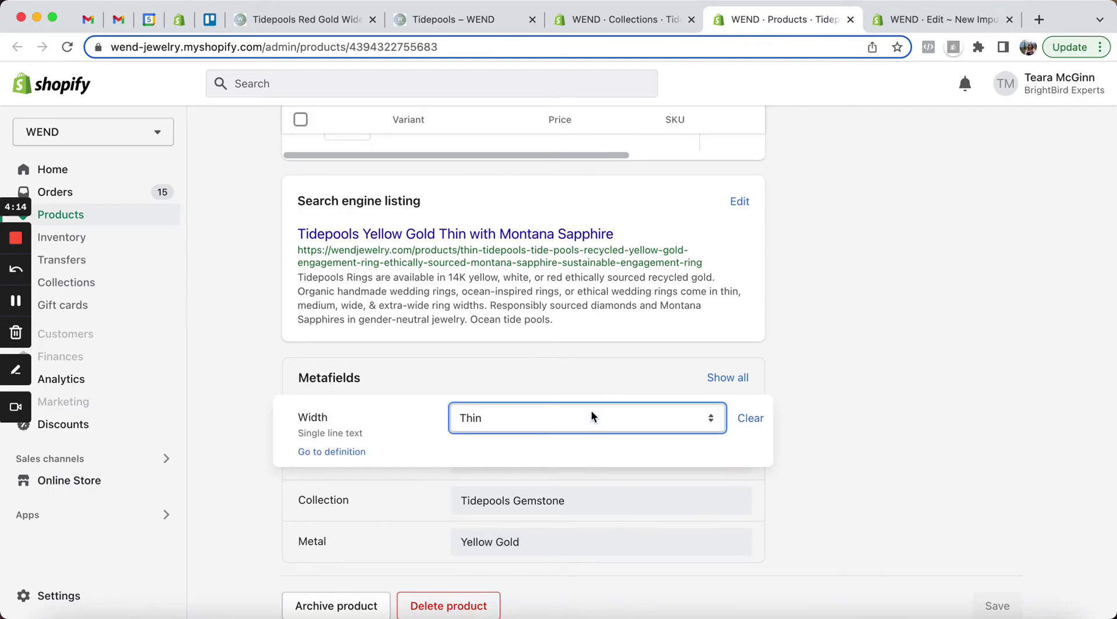
click(591, 412)
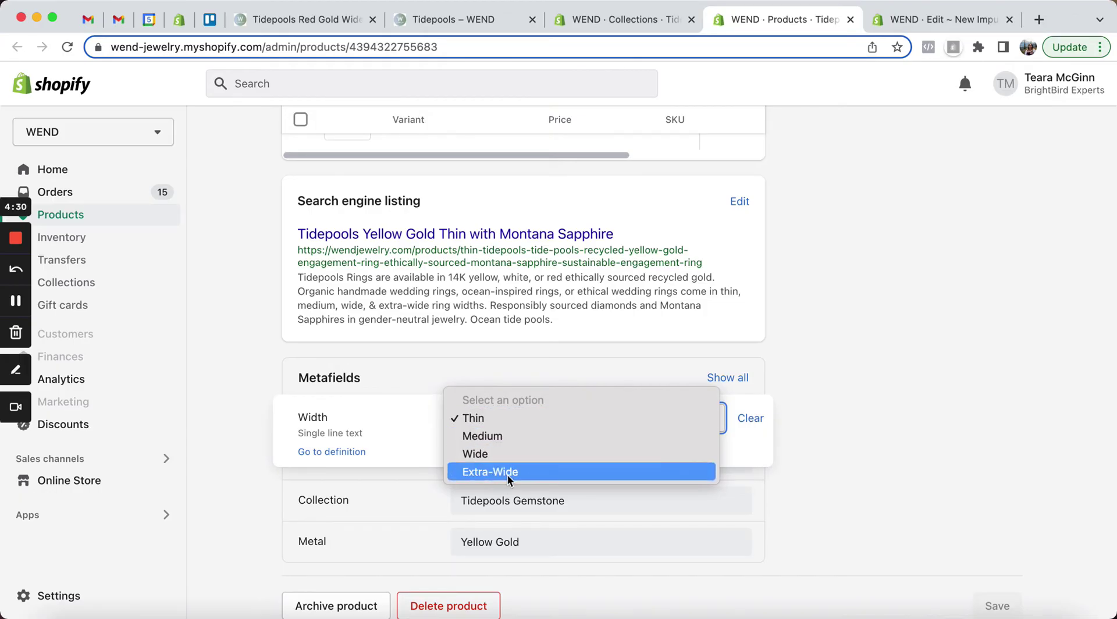
click(509, 419)
click(848, 346)
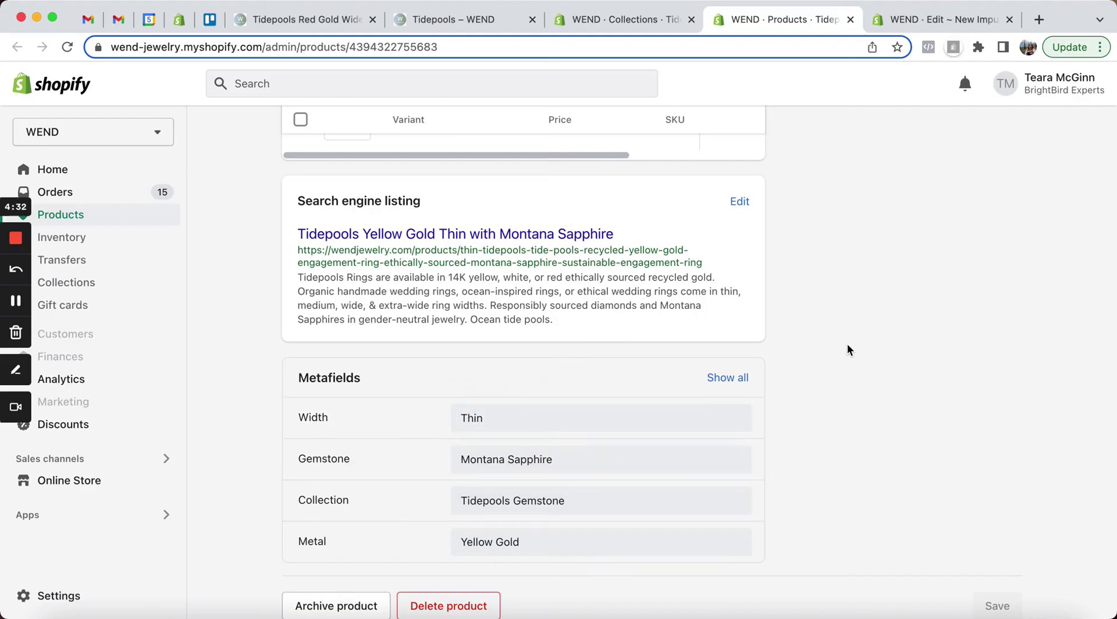
click(633, 467)
click(634, 467)
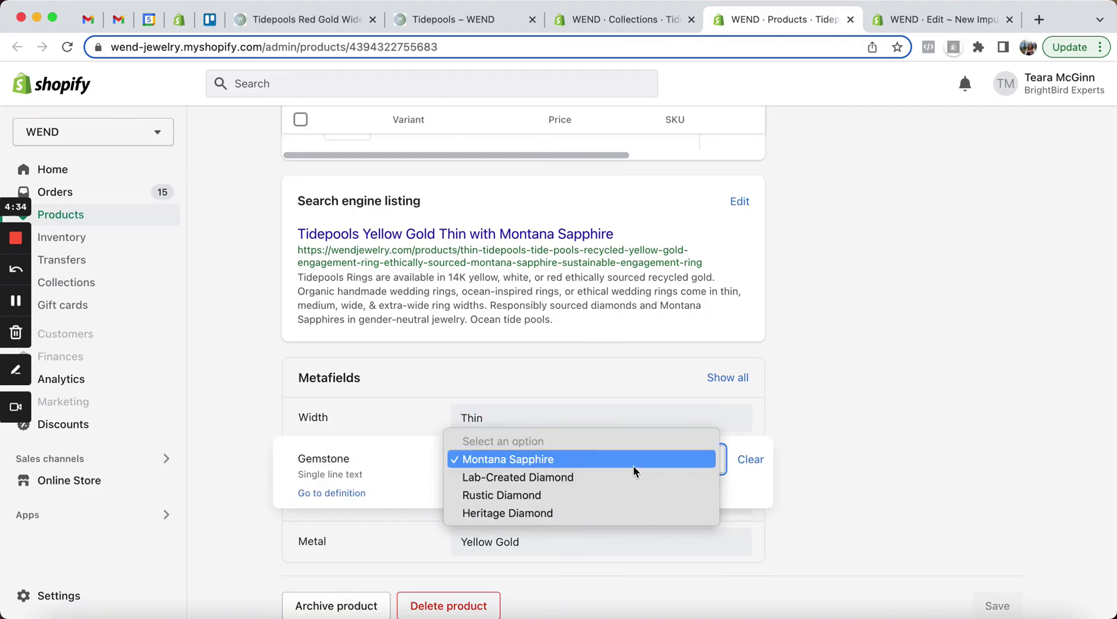
click(697, 482)
Keep the Metal metafield as Yellow Gold and review the variants and metafields.
click(650, 548)
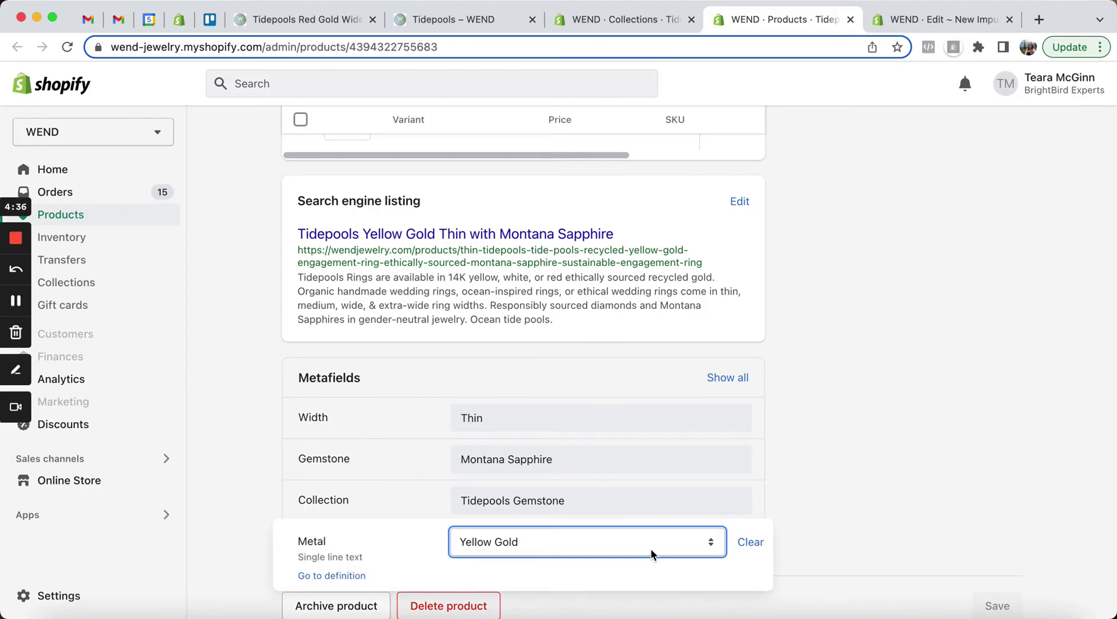
click(651, 548)
click(909, 379)
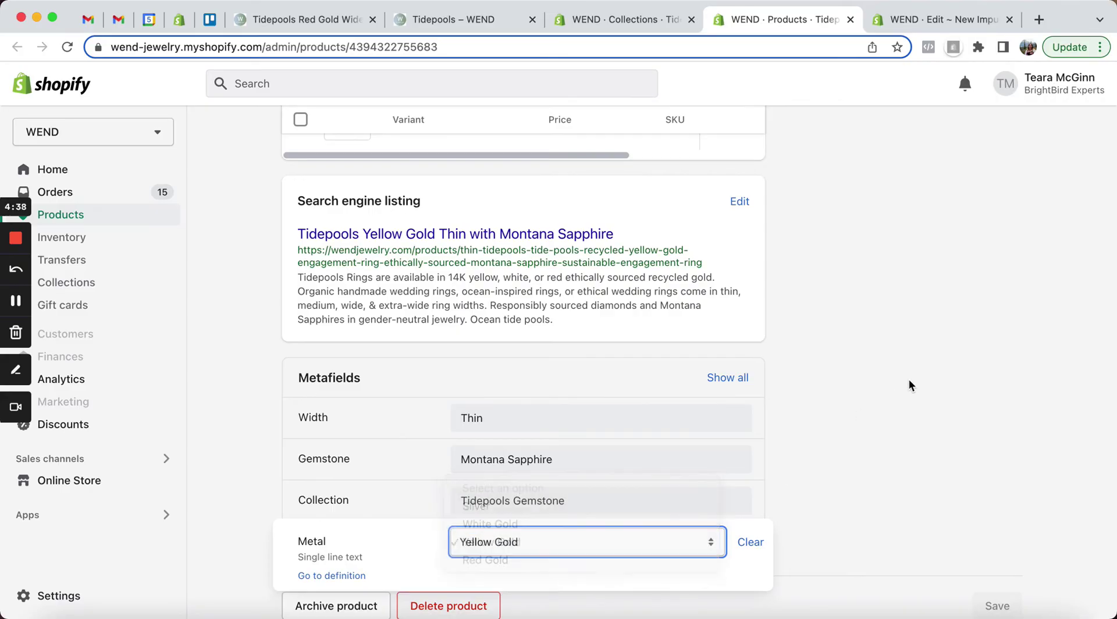
scroll(901, 402, down, 1)
click(896, 427)
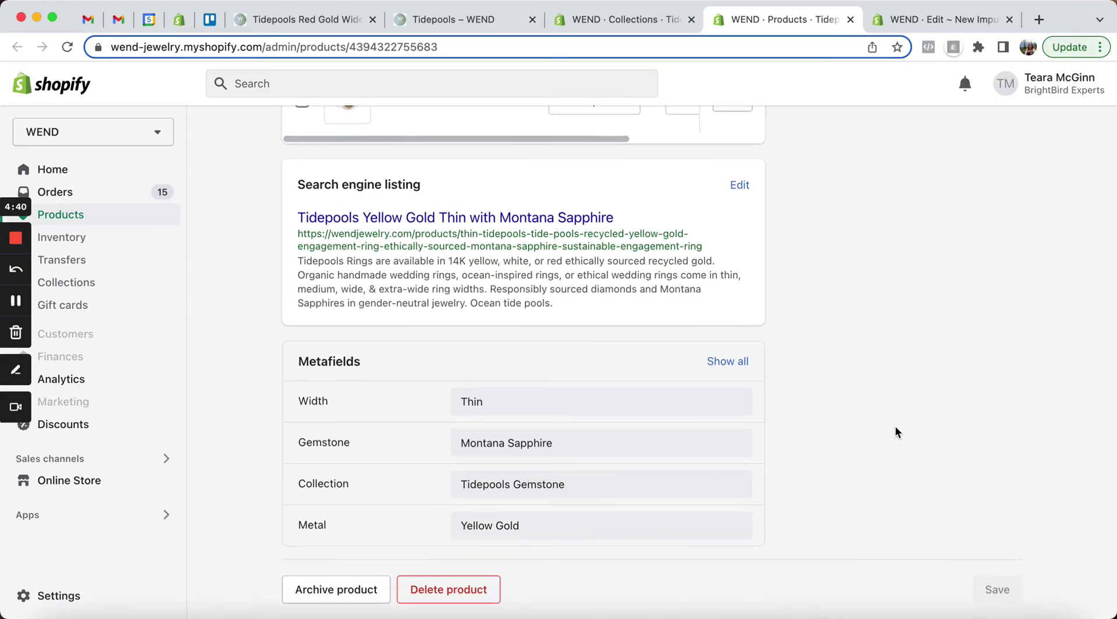
scroll(896, 432, up, 3)
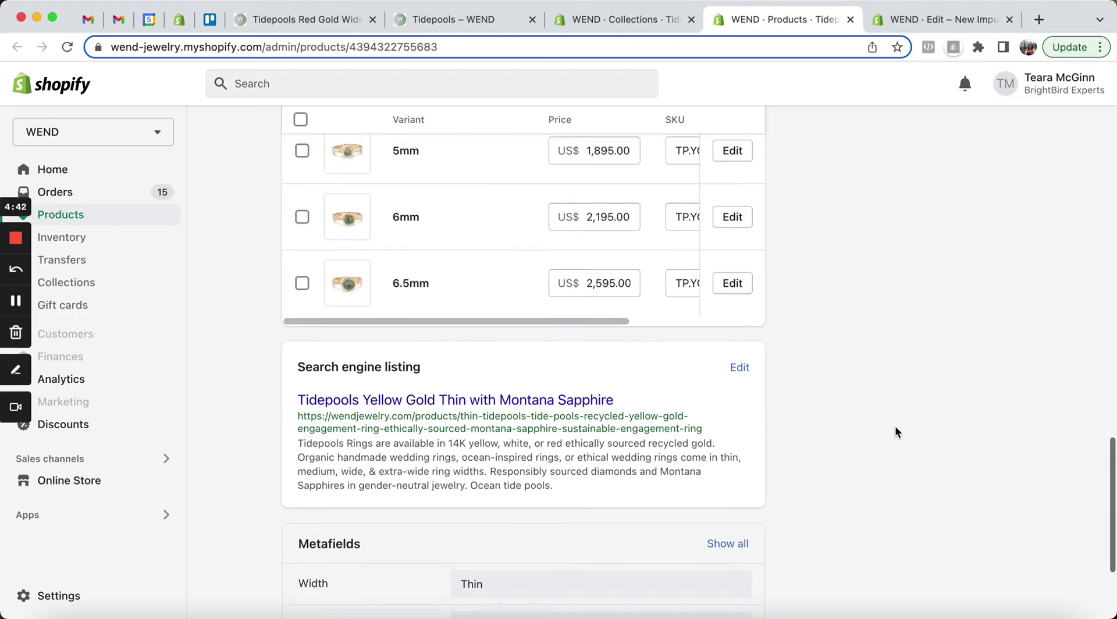
scroll(896, 432, down, 3)
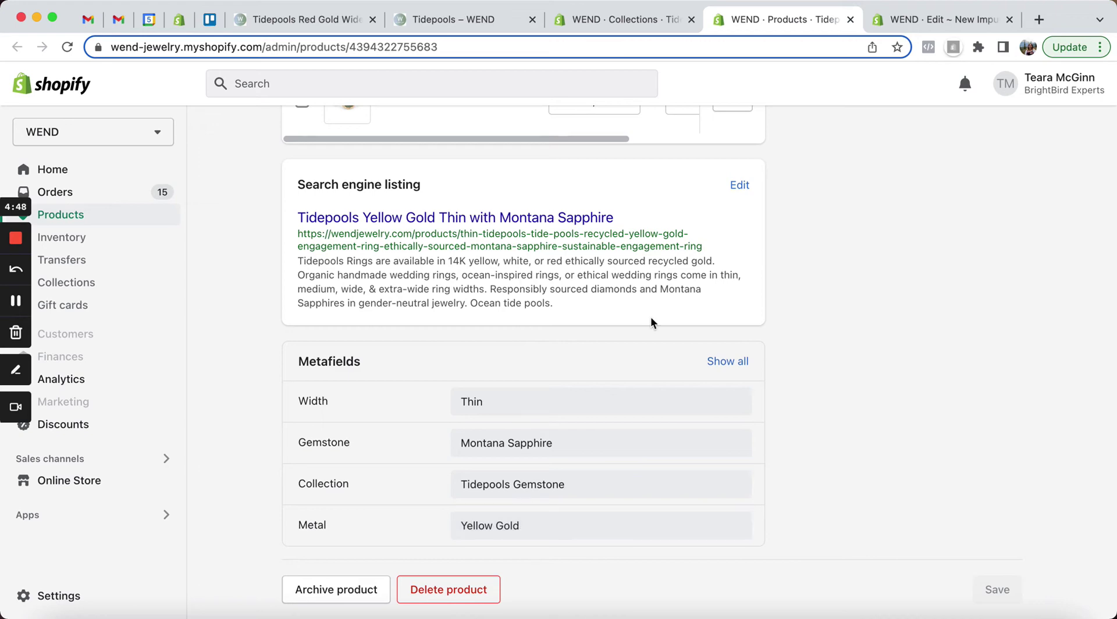
In product-template.liquid, select the current product's value assignments such as widthProds.
click(894, 21)
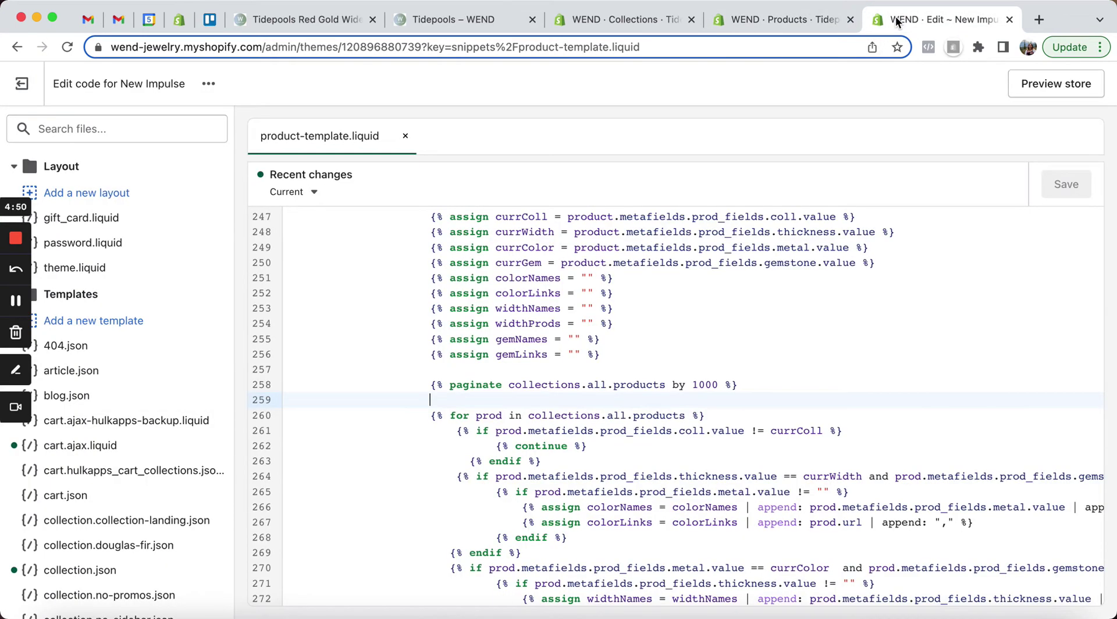
scroll(733, 252, up, 2)
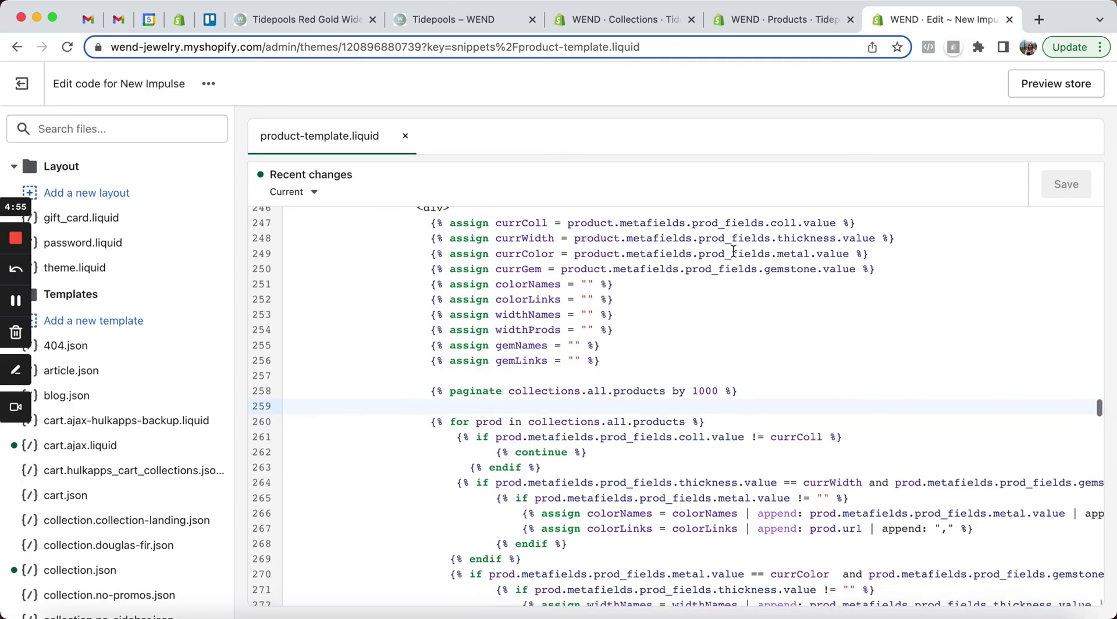
scroll(733, 251, up, 1)
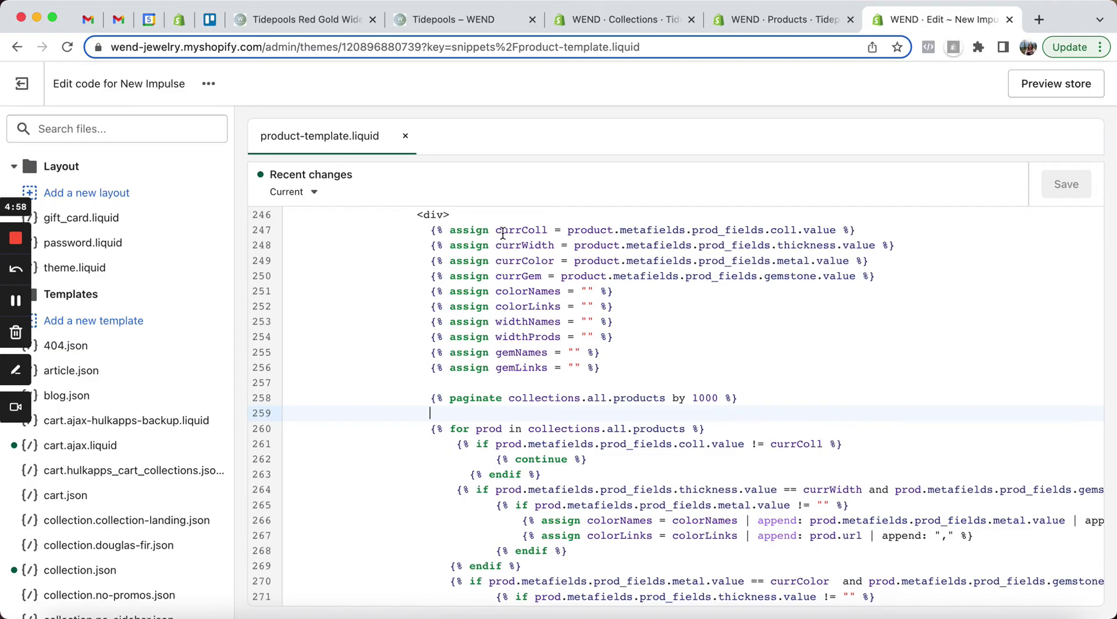
drag(503, 234, 549, 342)
click(593, 352)
scroll(593, 349, down, 3)
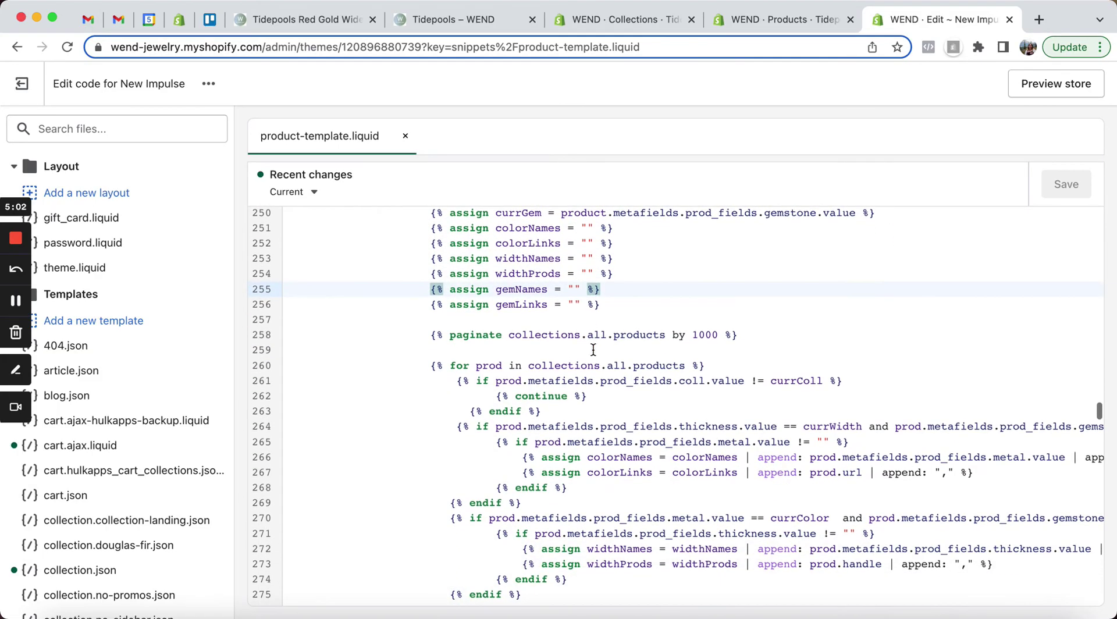
scroll(594, 349, down, 1)
scroll(593, 349, up, 2)
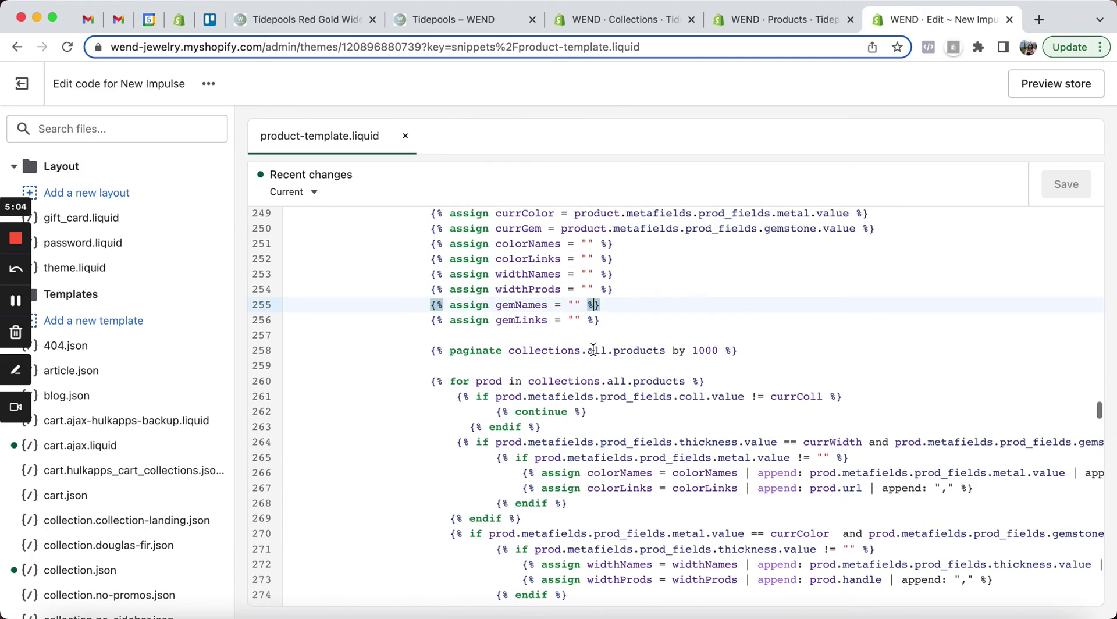
click(516, 288)
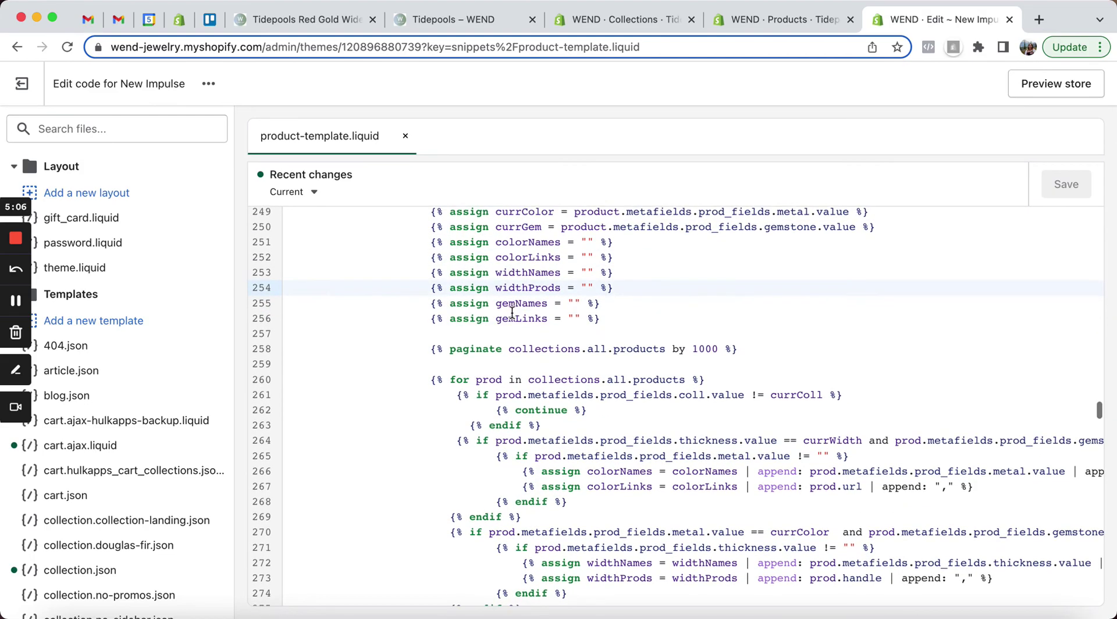
Highlight the continue statement and every prod.metafields reference in the loop.
scroll(512, 314, down, 3)
scroll(512, 313, down, 2)
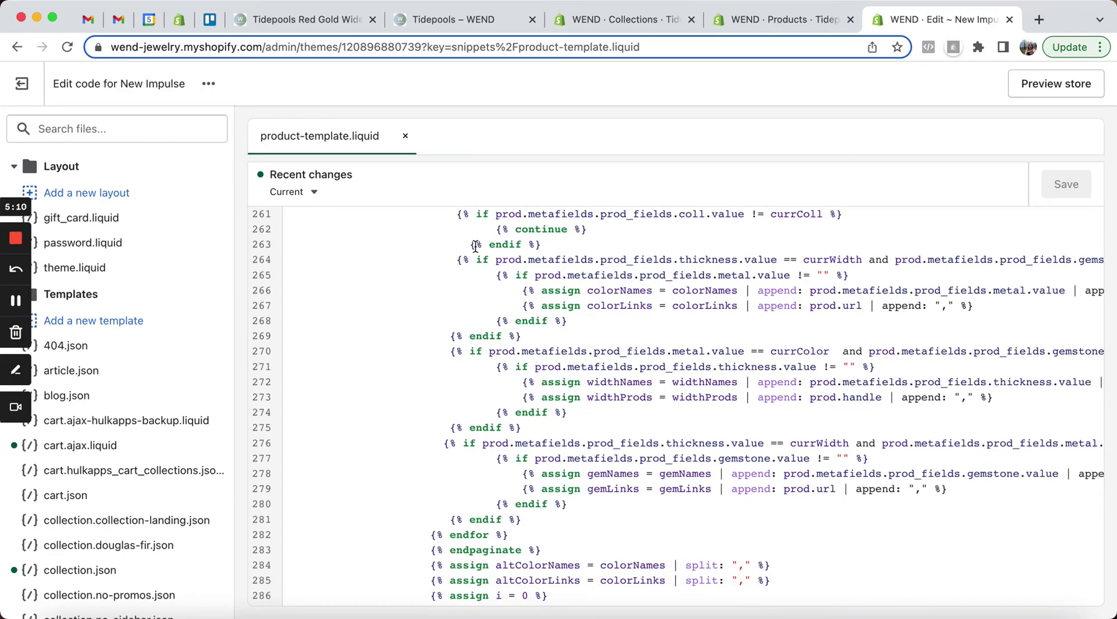
drag(496, 229, 569, 232)
click(498, 215)
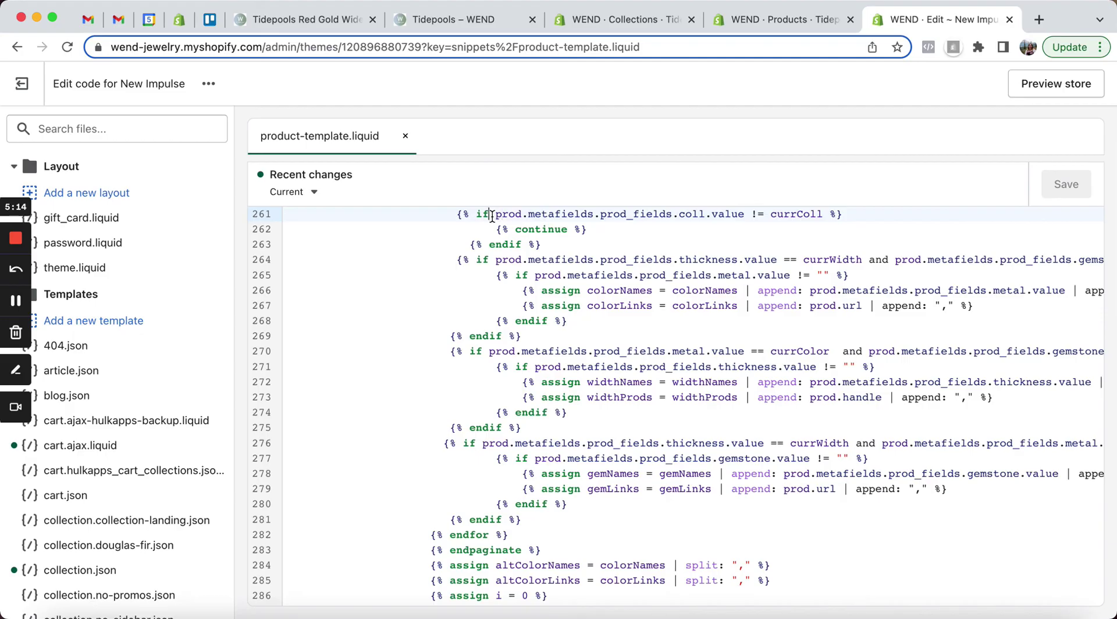
drag(492, 216, 625, 215)
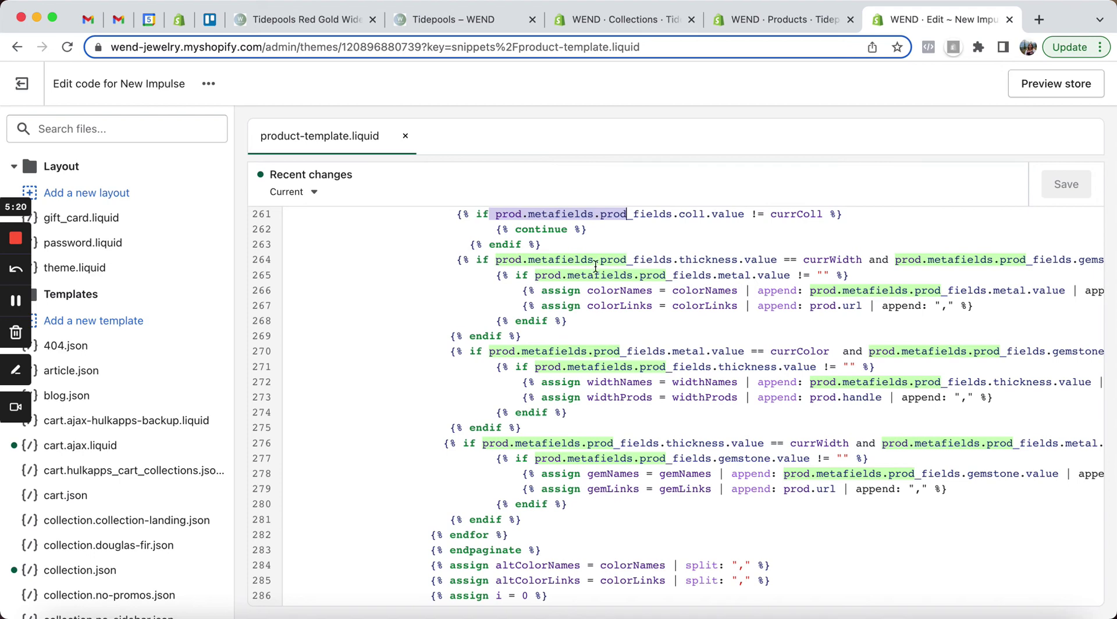
scroll(582, 256, down, 1)
click(515, 246)
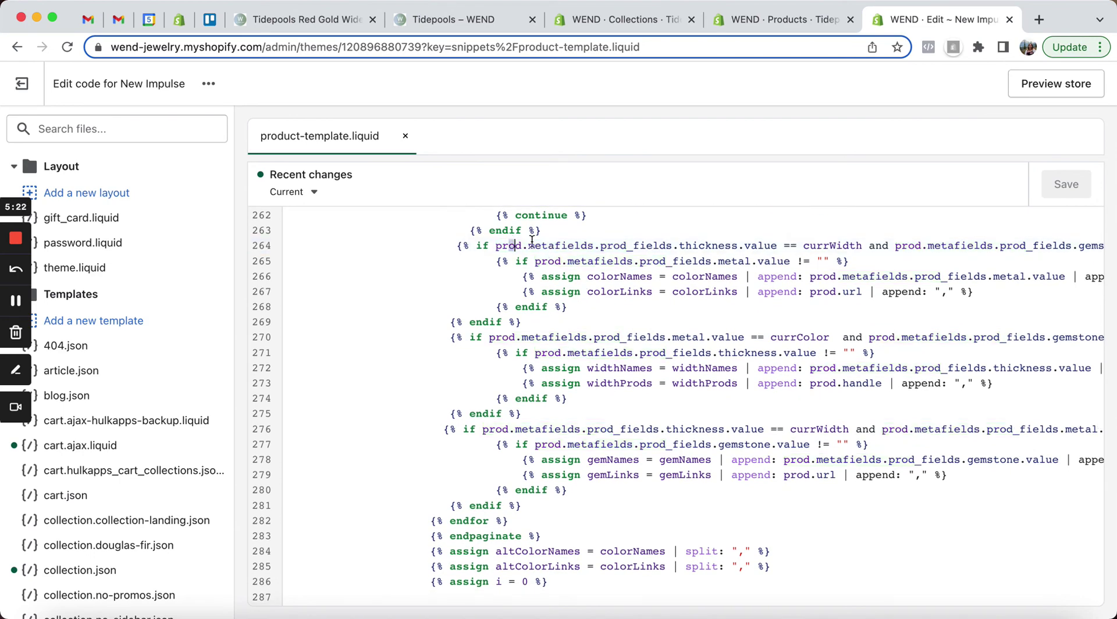
drag(509, 246, 576, 320)
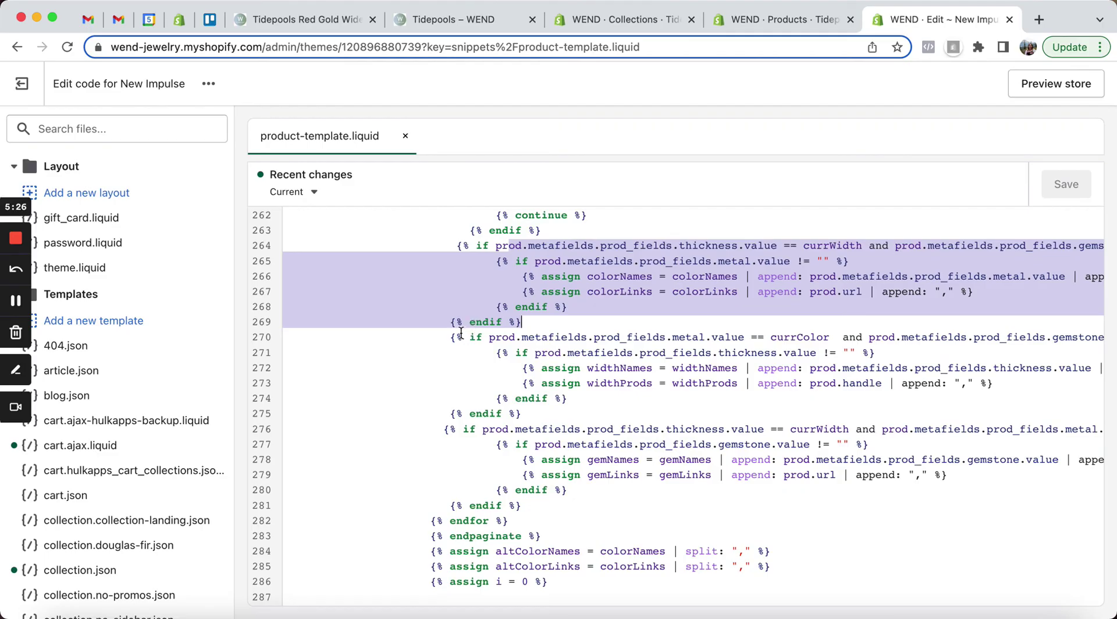
drag(462, 337, 507, 418)
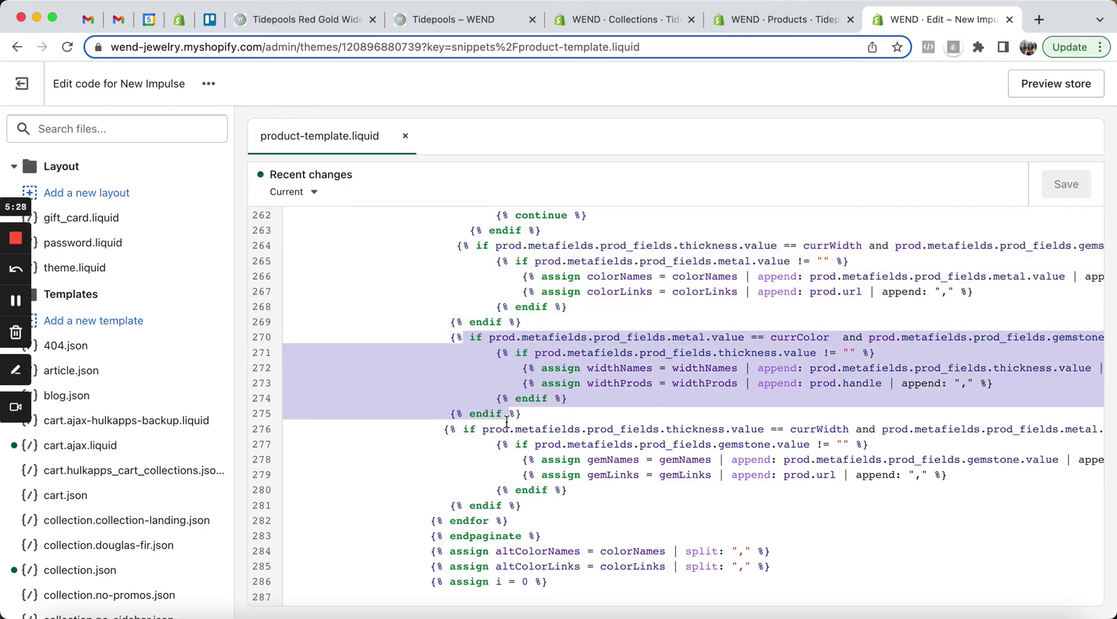
scroll(517, 378, down, 3)
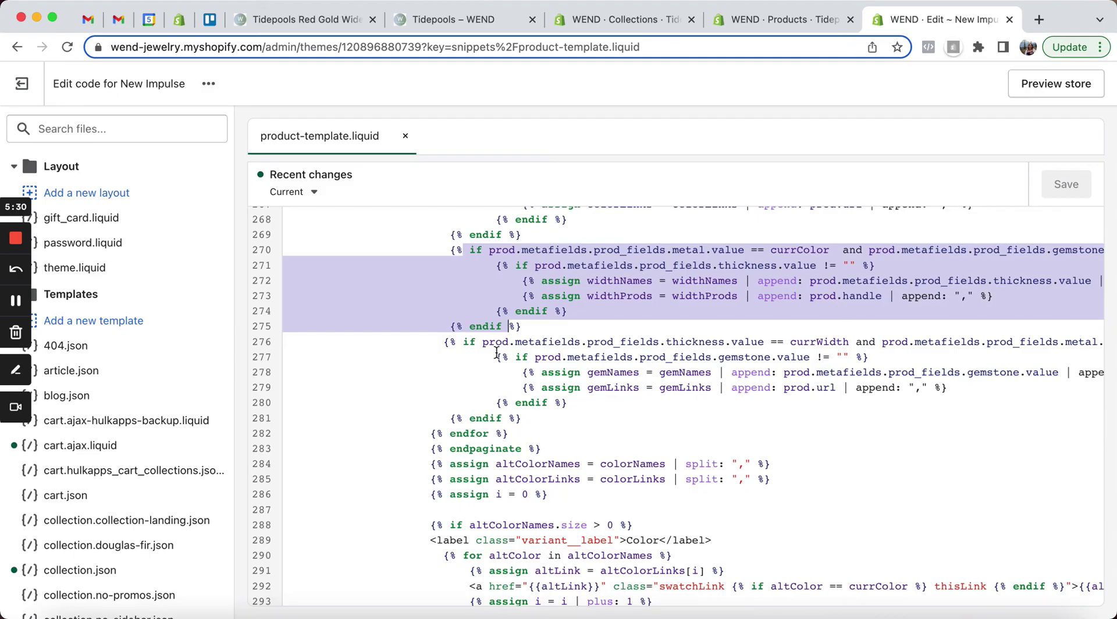
scroll(496, 352, down, 3)
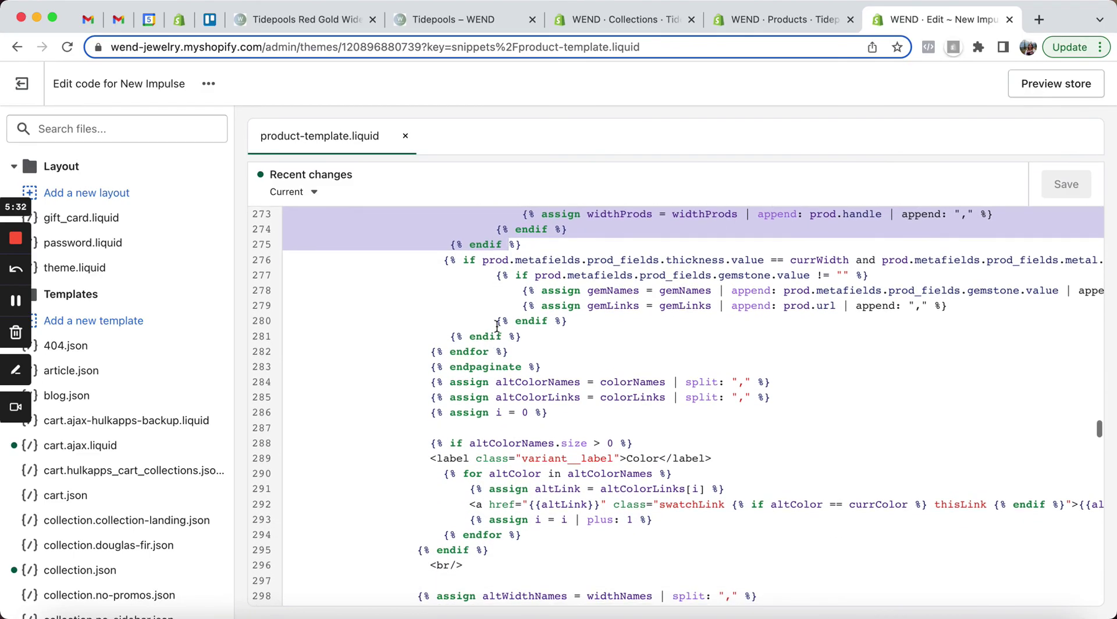
scroll(499, 292, down, 3)
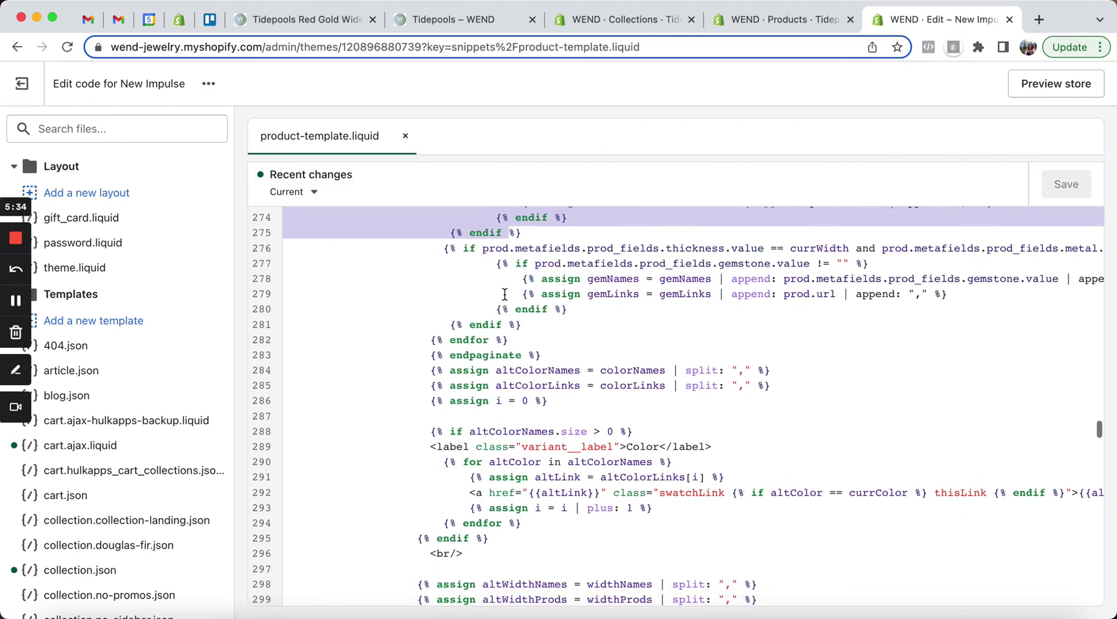
scroll(504, 294, down, 1)
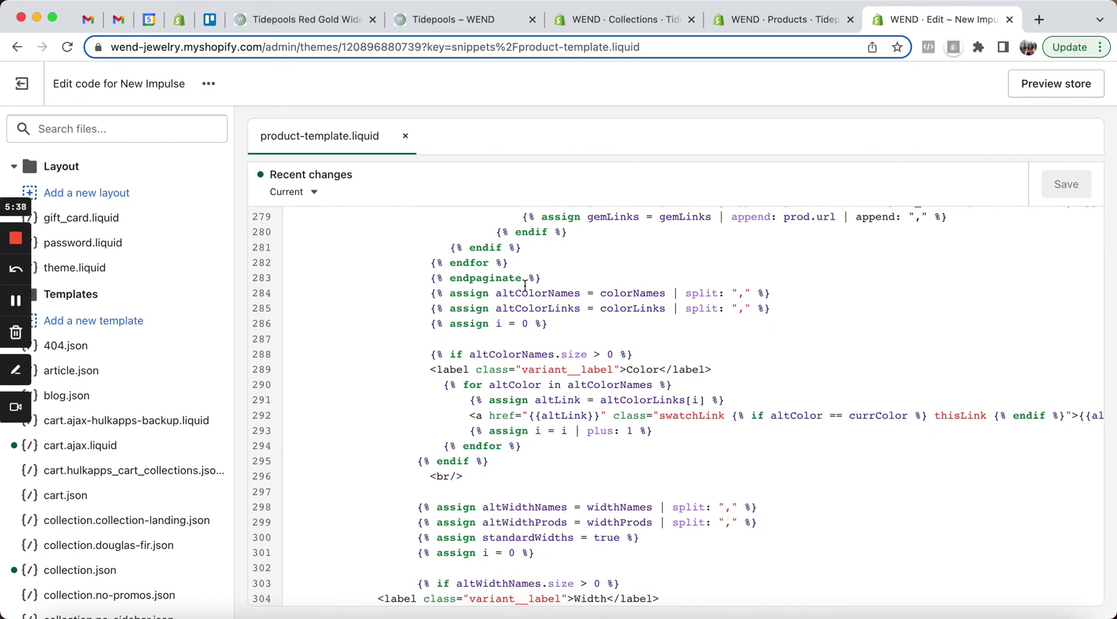
scroll(525, 285, down, 10)
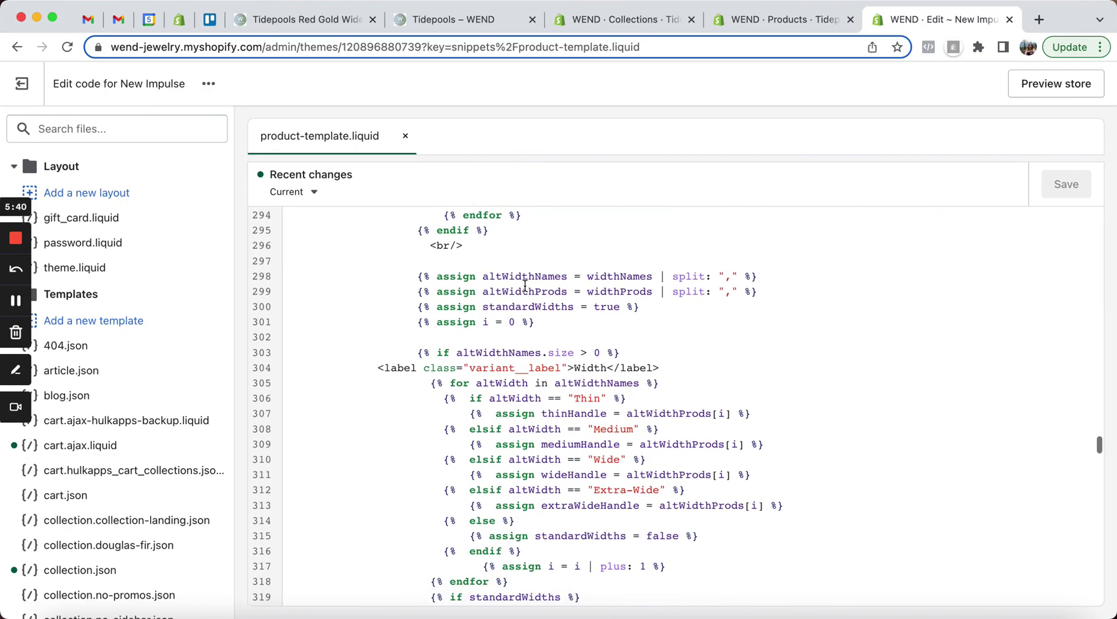
scroll(524, 285, down, 1)
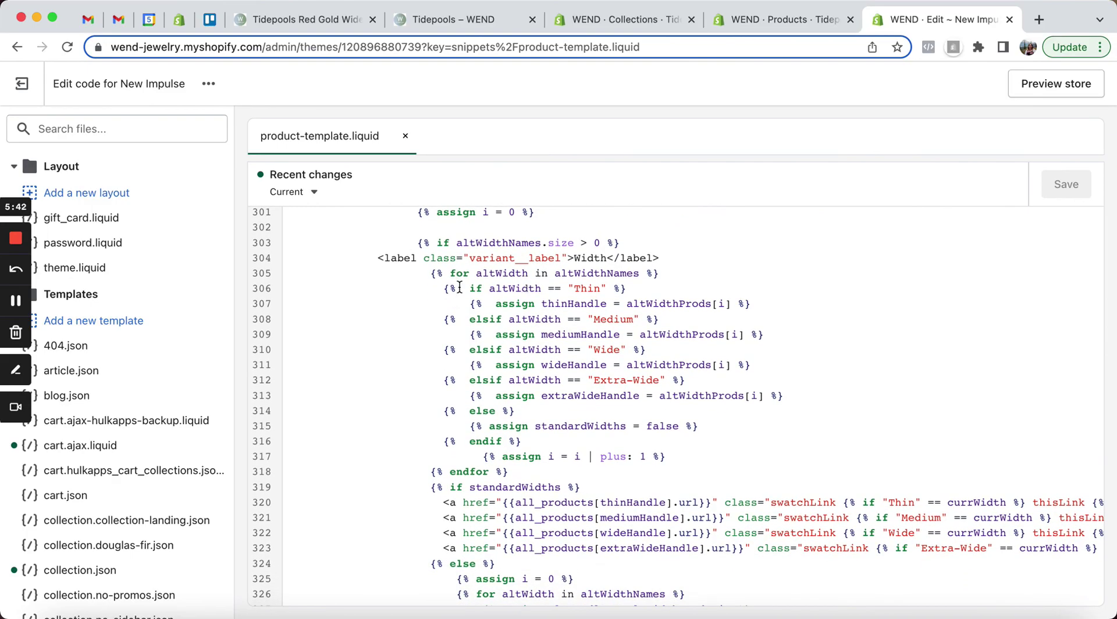
scroll(454, 384, down, 1)
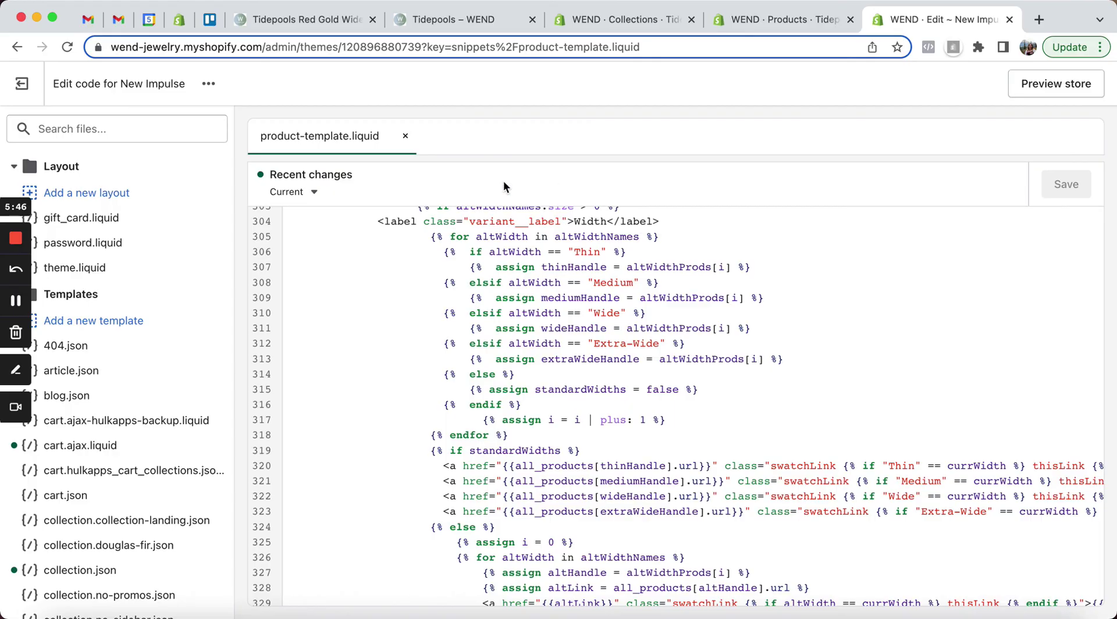
Reopen the Red Gold Wide product and switch the colour through White Gold to Yellow Gold.
click(461, 20)
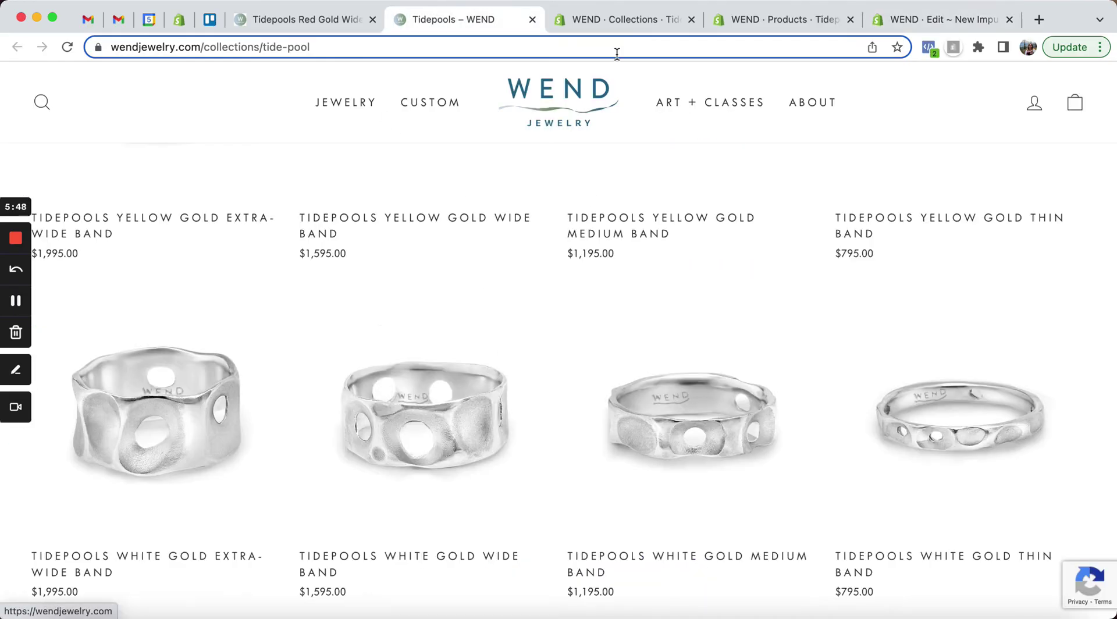
click(292, 19)
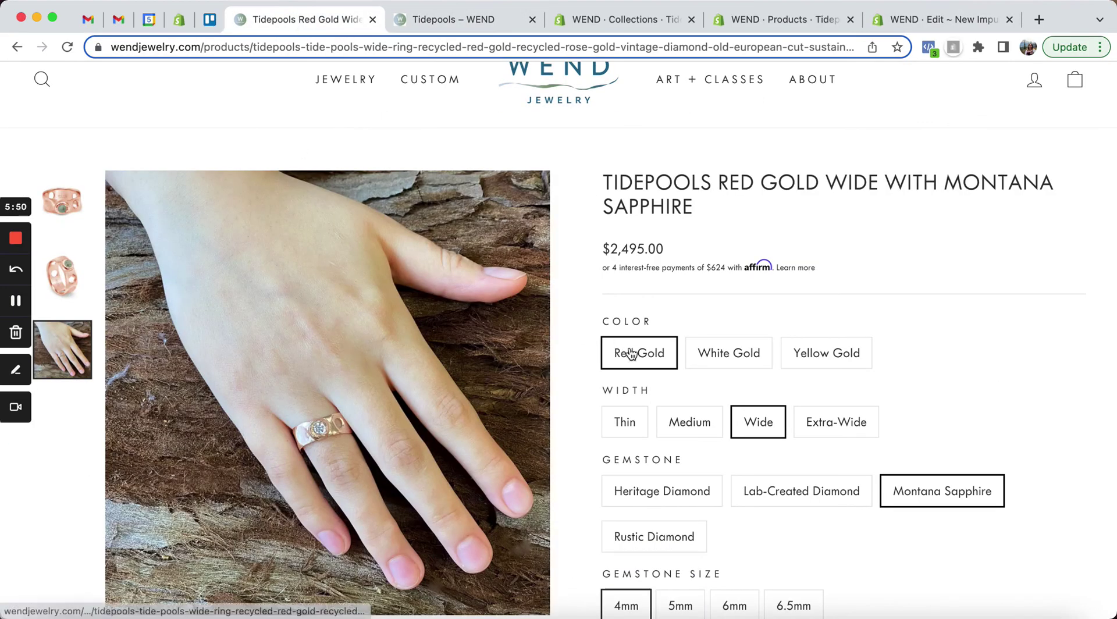
click(740, 365)
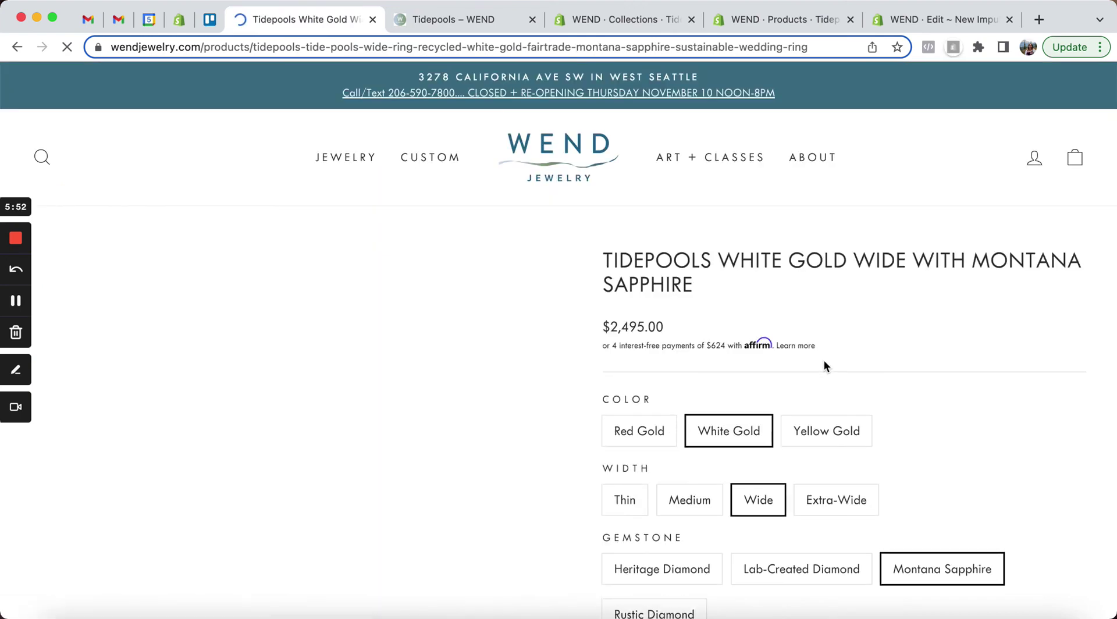
click(812, 443)
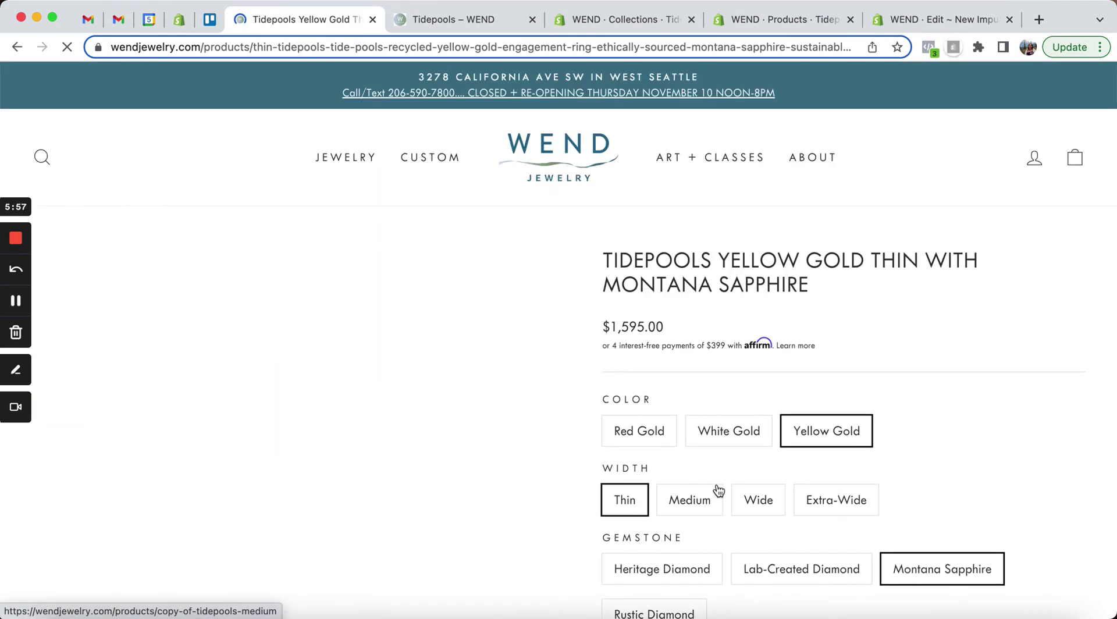
Step the width through Medium and Wide to Extra-Wide, priced $2,995.00.
click(690, 506)
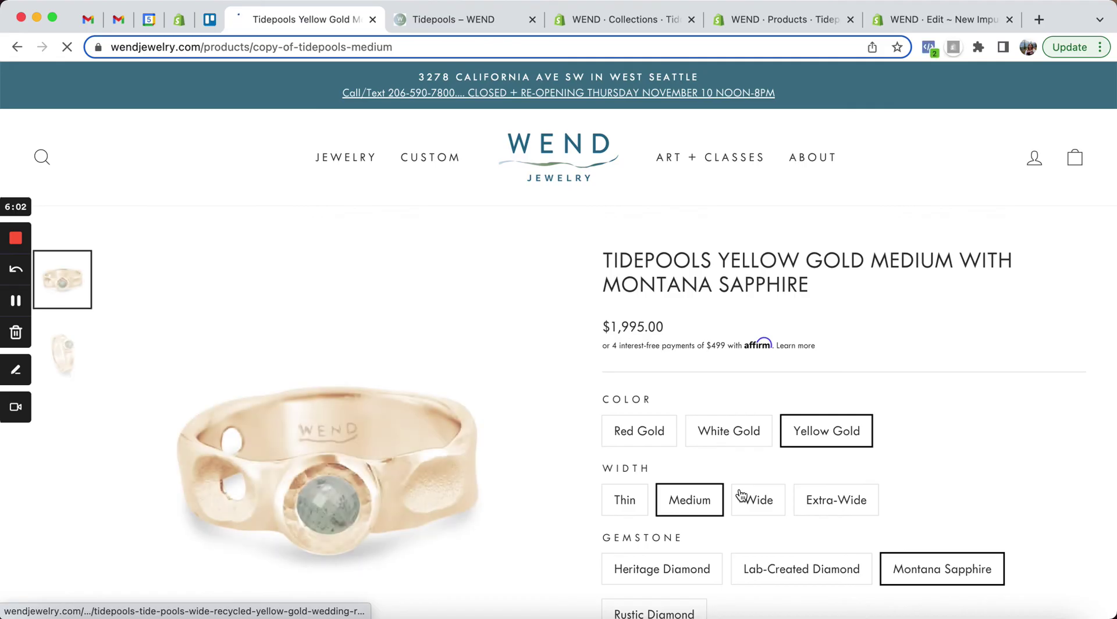
click(740, 496)
click(817, 498)
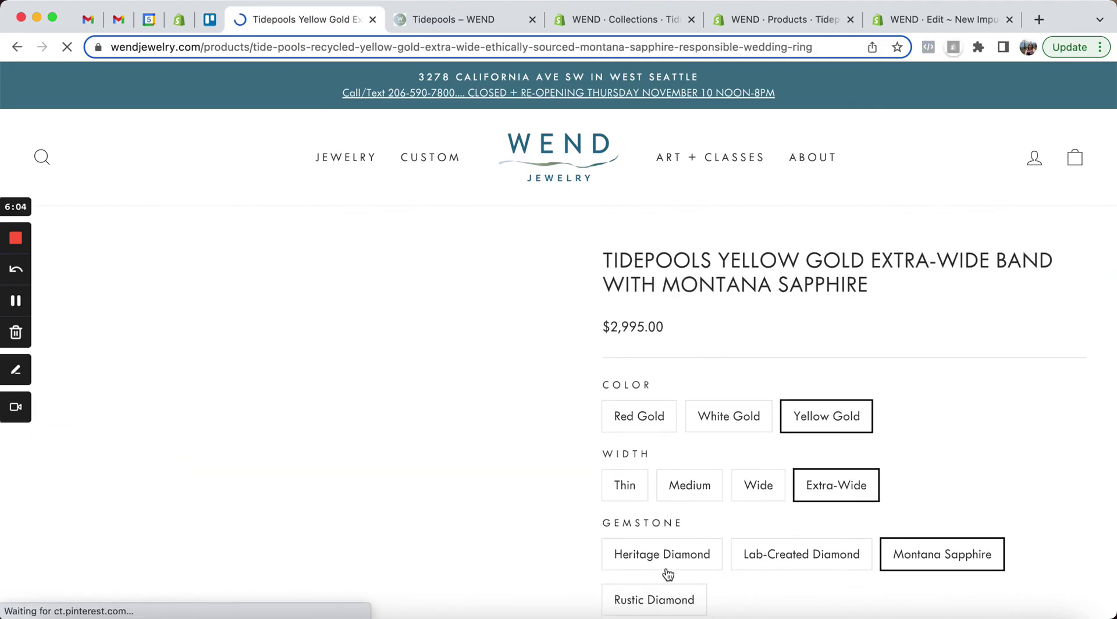